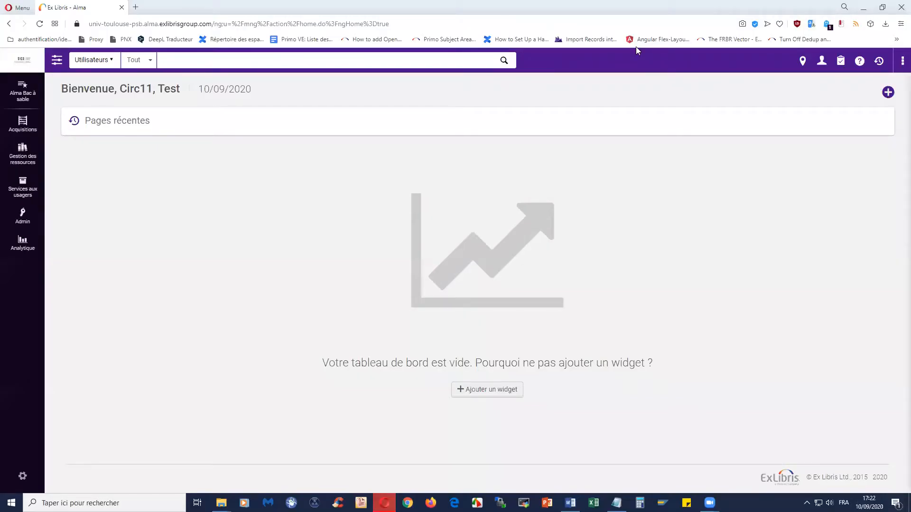
Step: Search Titres physiques for 'Cohérence et actes administratifs' to list its six matching titles
left_click(100, 64)
left_click(109, 90)
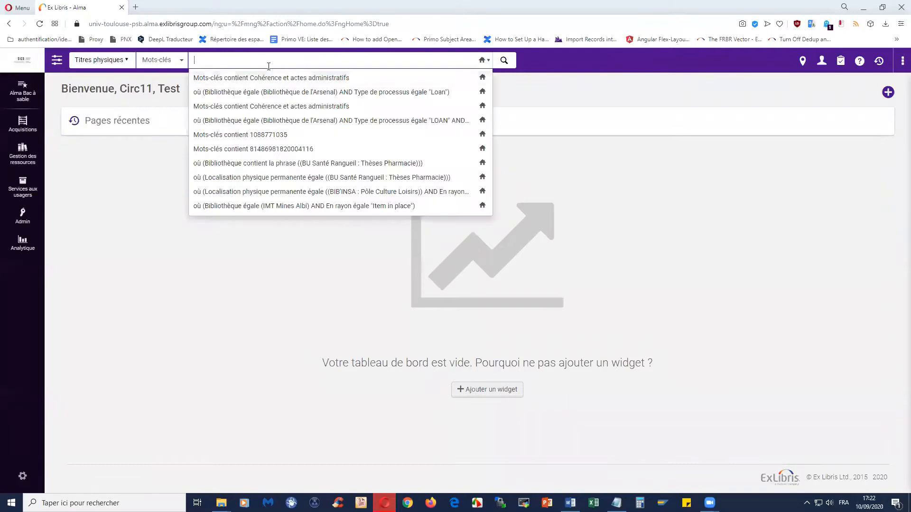
left_click(802, 61)
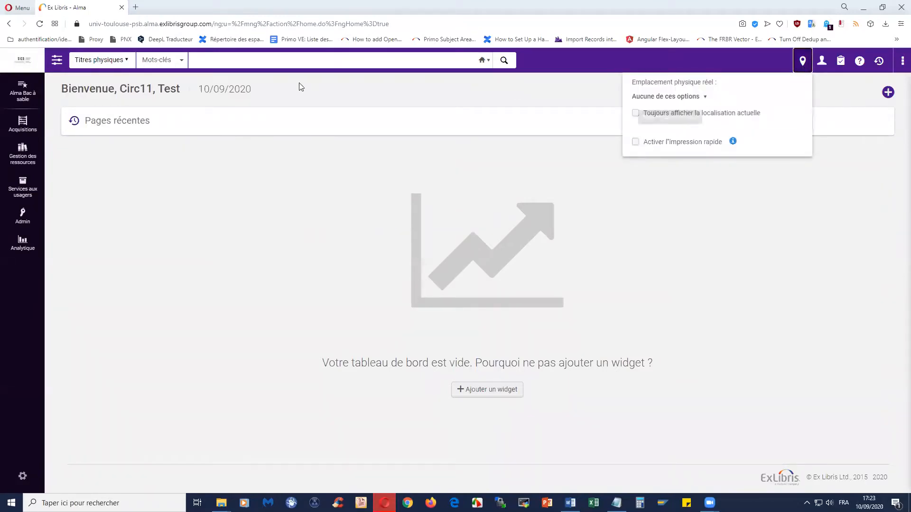
left_click(251, 57)
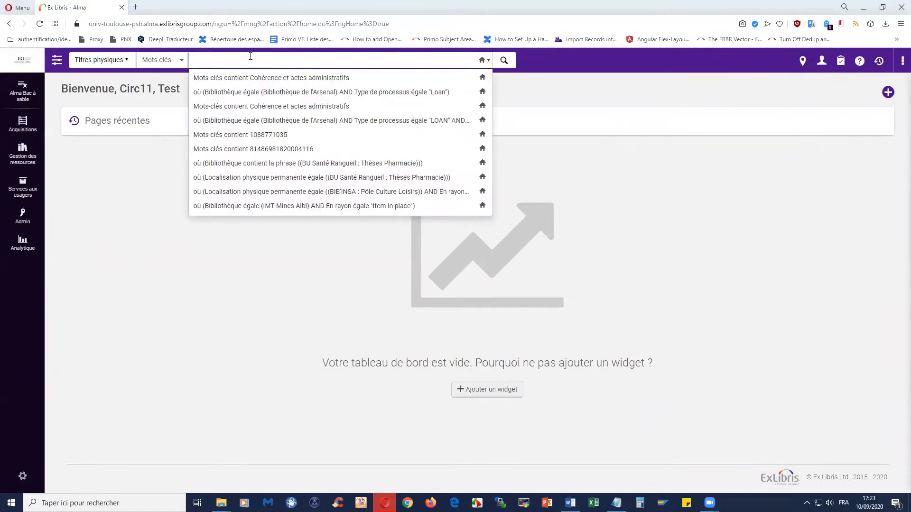
type("Cohérence et actes administratifs")
key("Return")
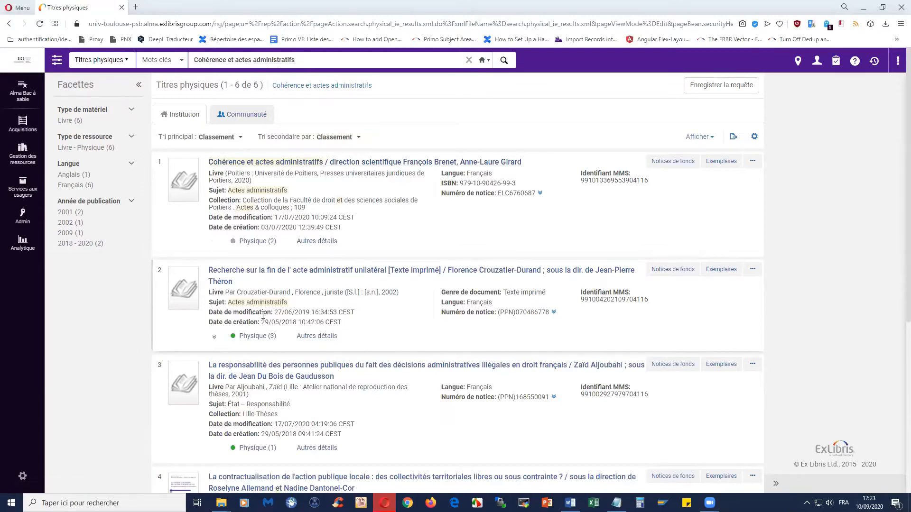
Step: Check the first title's item list and expand its two holdings, Mirail and Arsenal, both unavailable
left_click(256, 241)
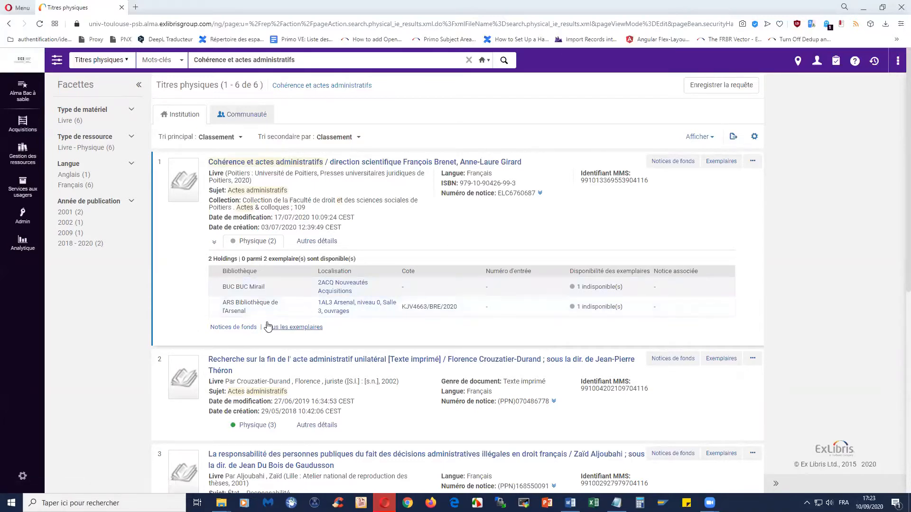
left_click(278, 333)
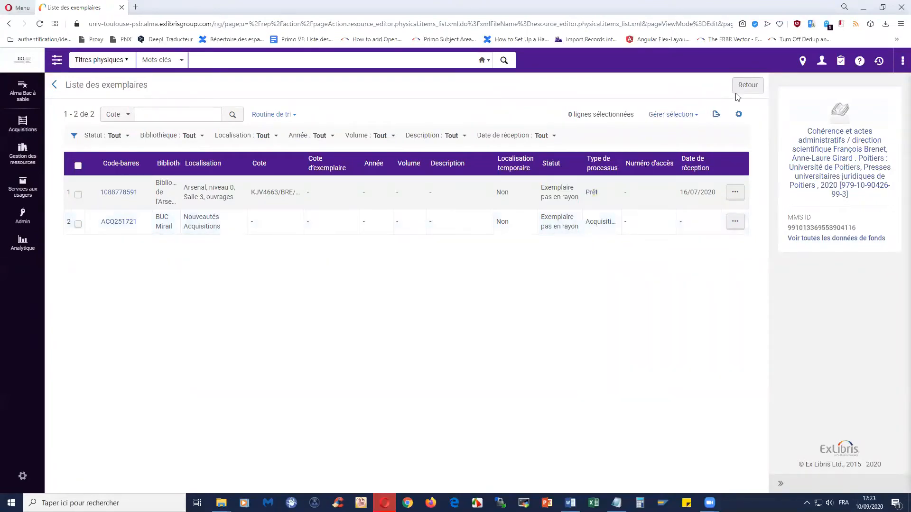
left_click(747, 86)
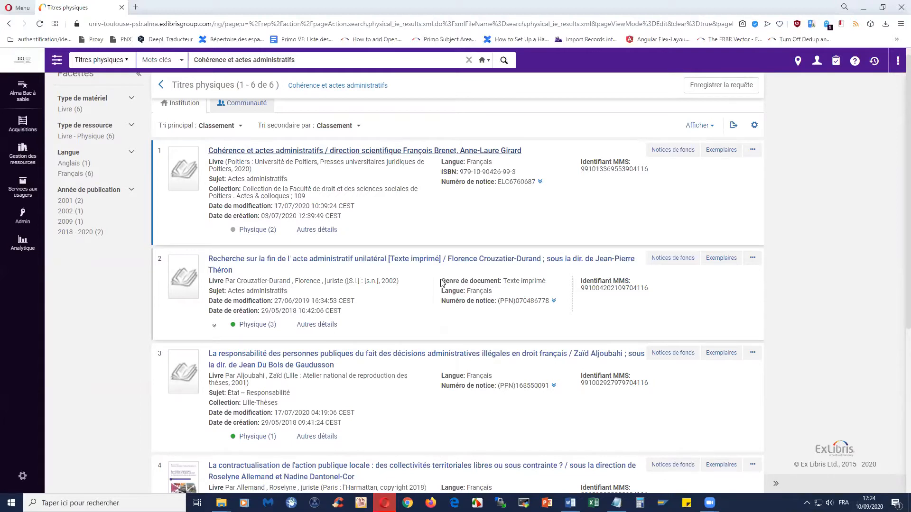
left_click(257, 230)
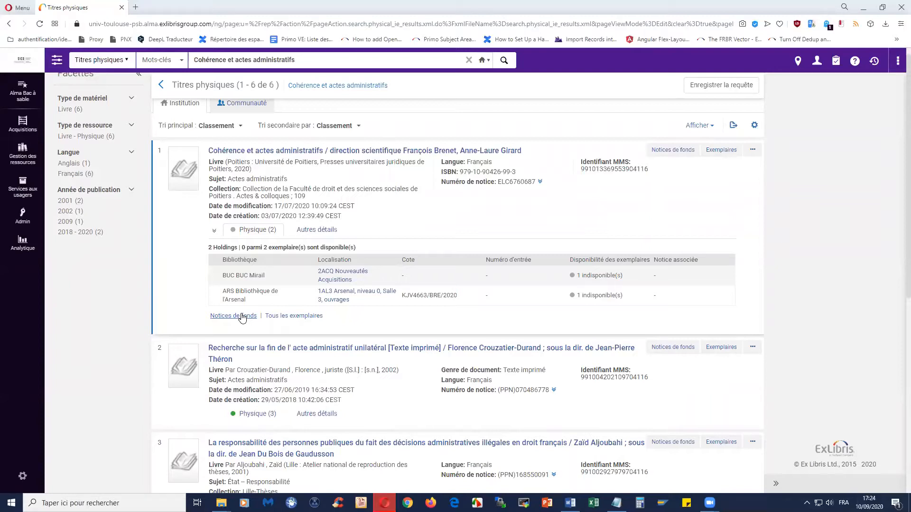
Step: Open a Demande form for Cohérence et actes administratifs and list the Type de demande options
left_click(752, 151)
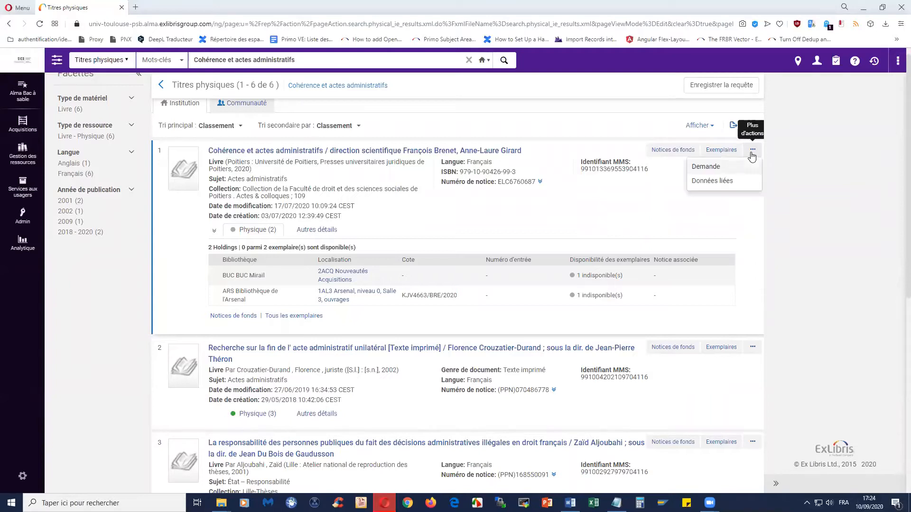
left_click(730, 171)
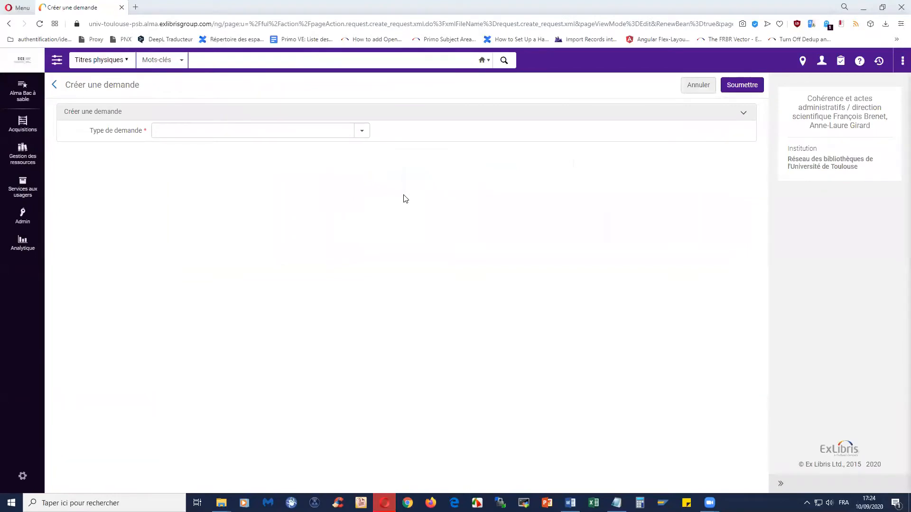
left_click(359, 136)
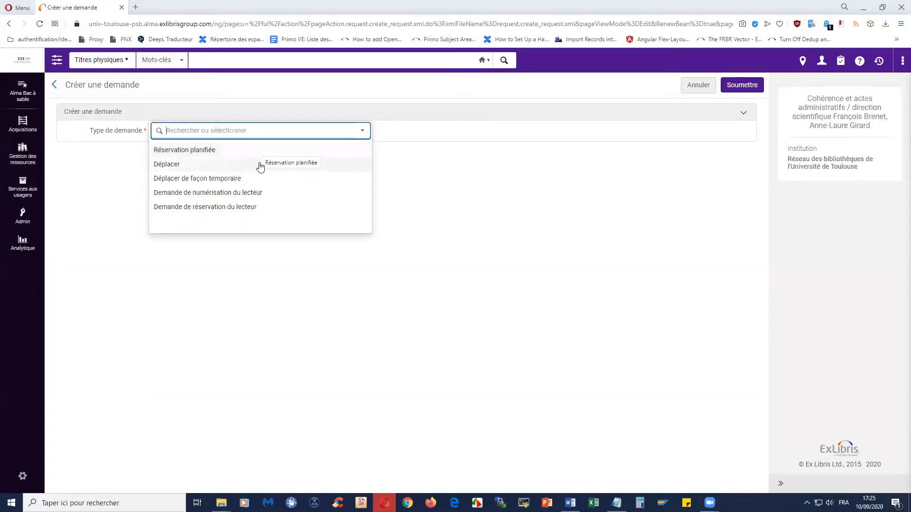
Step: Set the type to Demande de réservation du lecteur with the recently used patron as Demandeur
left_click(251, 209)
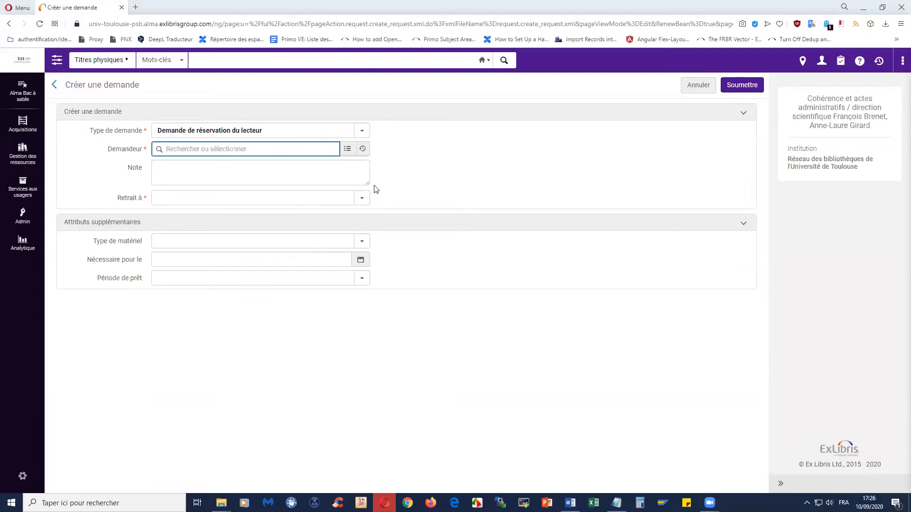
left_click(362, 149)
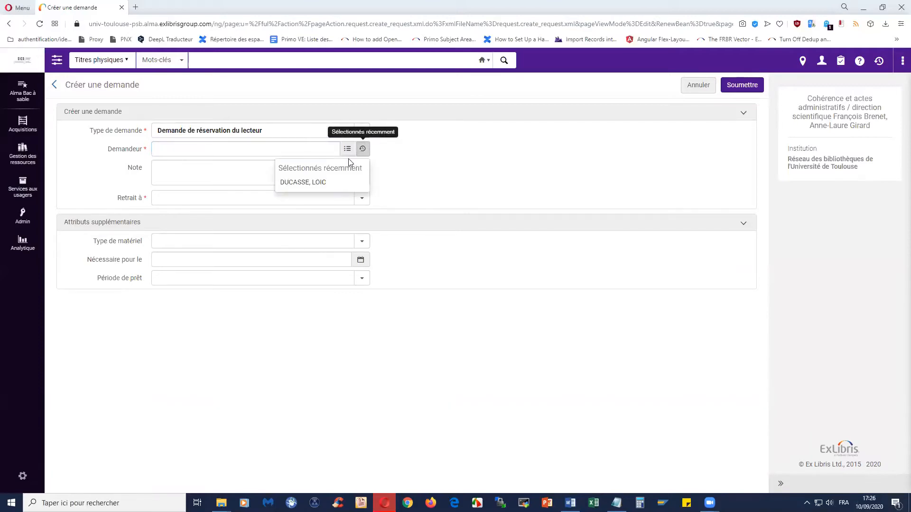
left_click(325, 186)
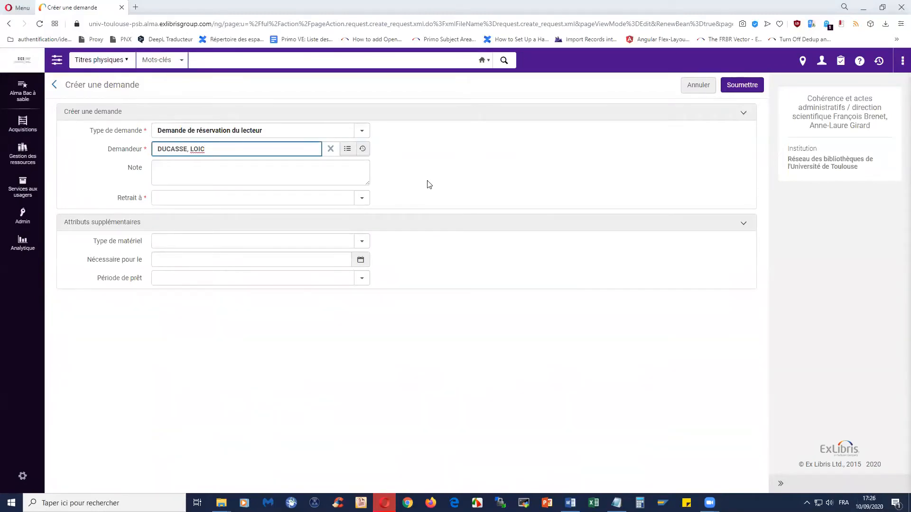
left_click(328, 198)
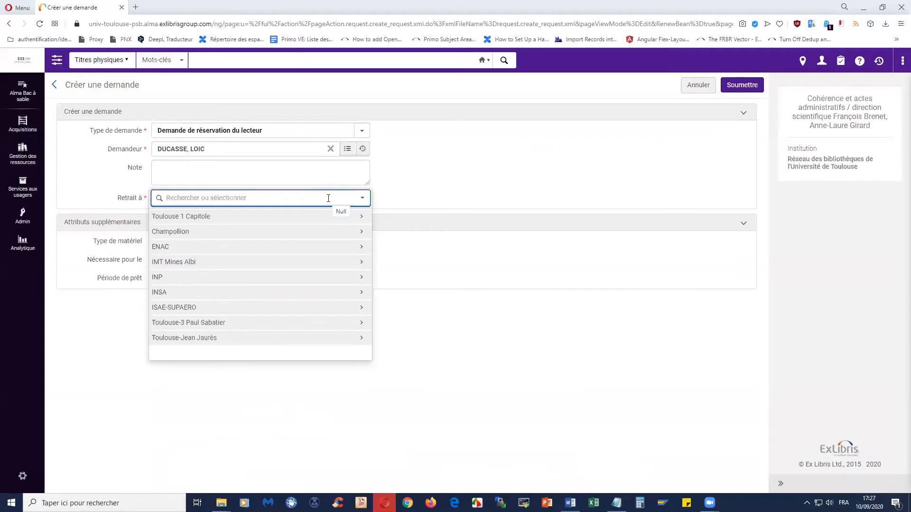
Step: Choose Toulouse 1 Capitole: Bibliothèque de l'Arsenal as the Retrait à pickup library
left_click(285, 217)
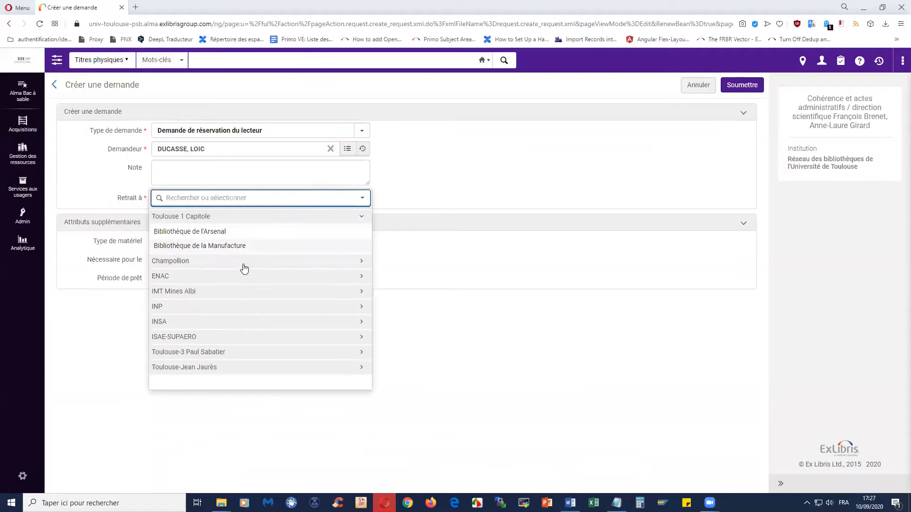
left_click(244, 262)
left_click(229, 319)
left_click(221, 351)
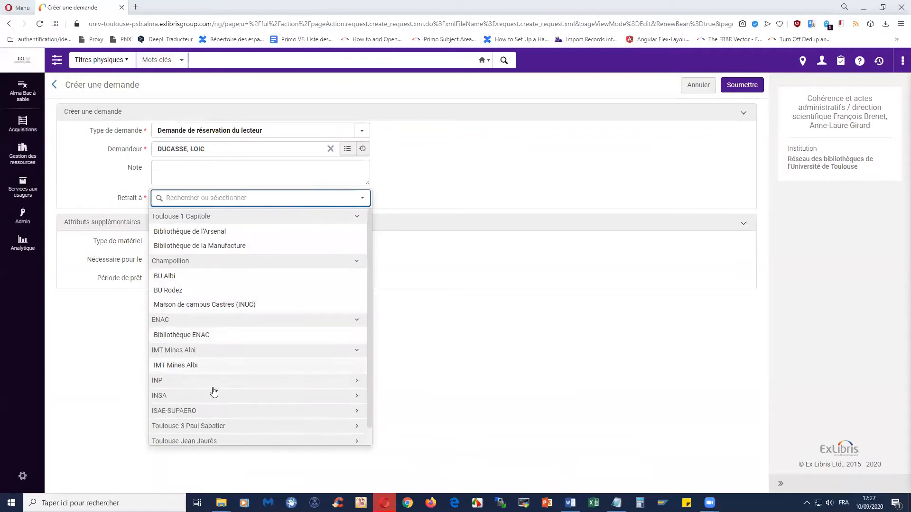
left_click(213, 384)
scroll(244, 362, "down", 2)
scroll(232, 350, "up", 2)
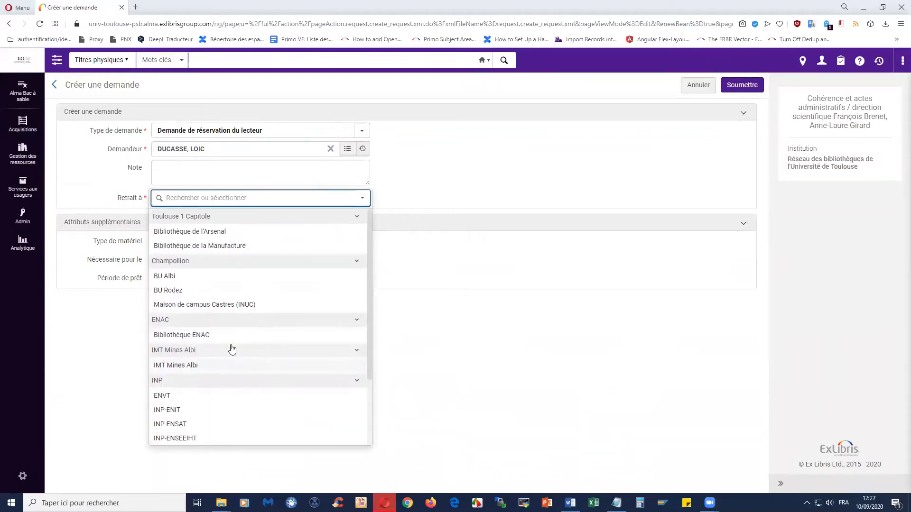
scroll(240, 335, "down", 2)
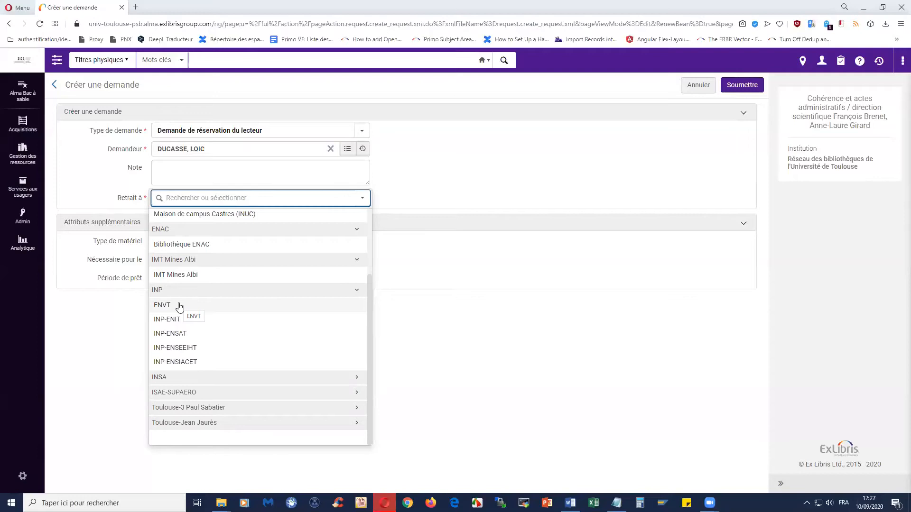
scroll(182, 308, "up", 3)
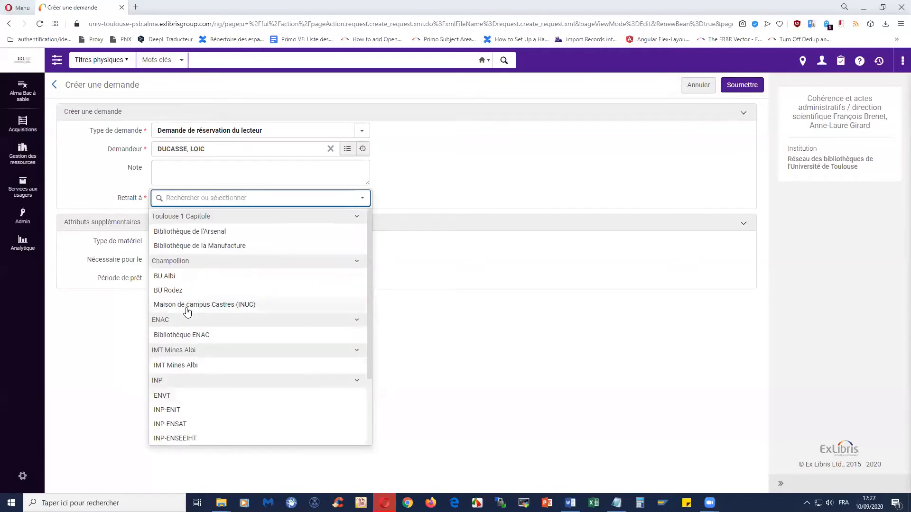
left_click(226, 236)
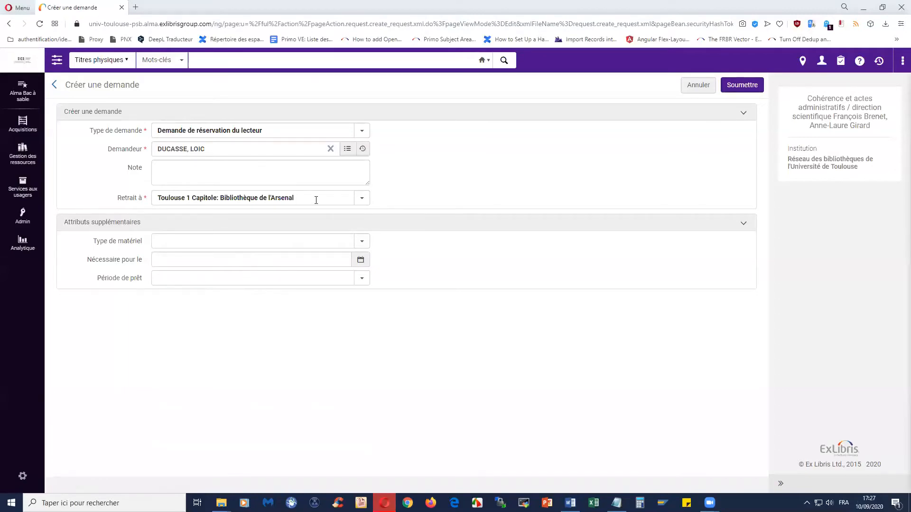
left_click(363, 202)
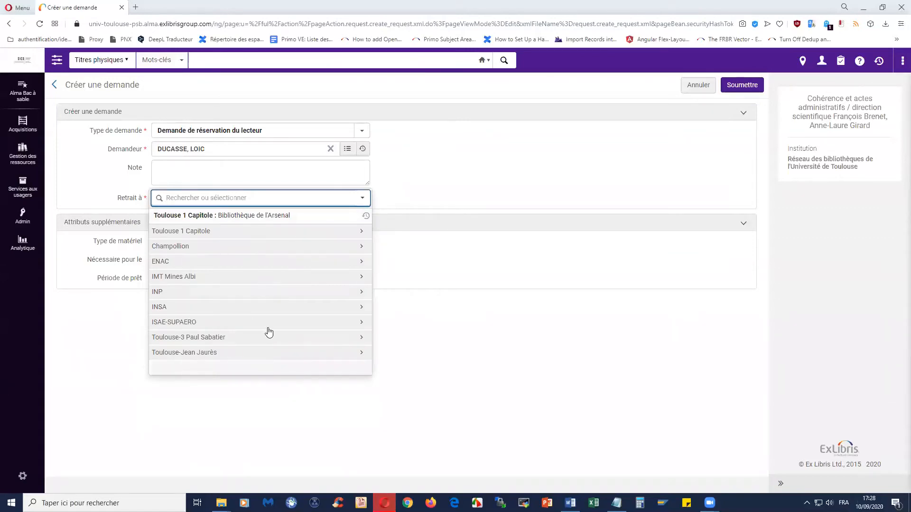
left_click(287, 216)
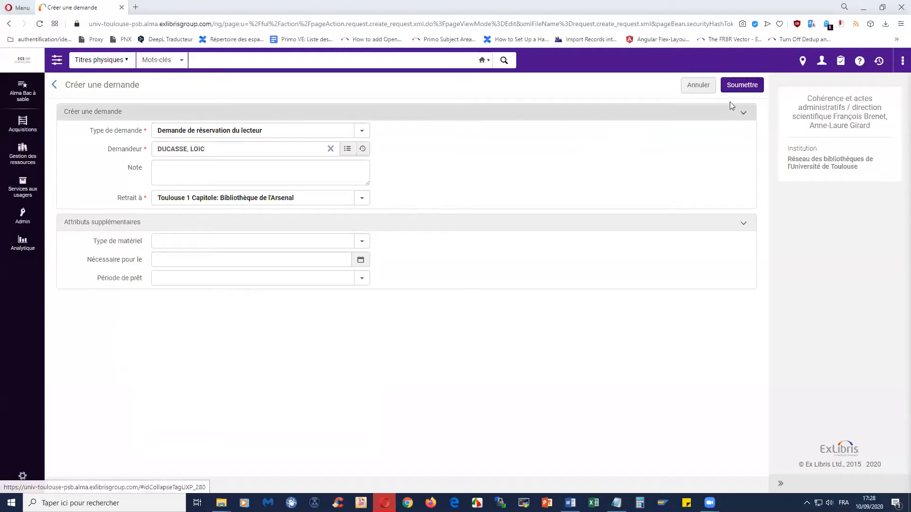
Step: Submit the hold request and open the title's Demandes: 1 request monitor
left_click(740, 85)
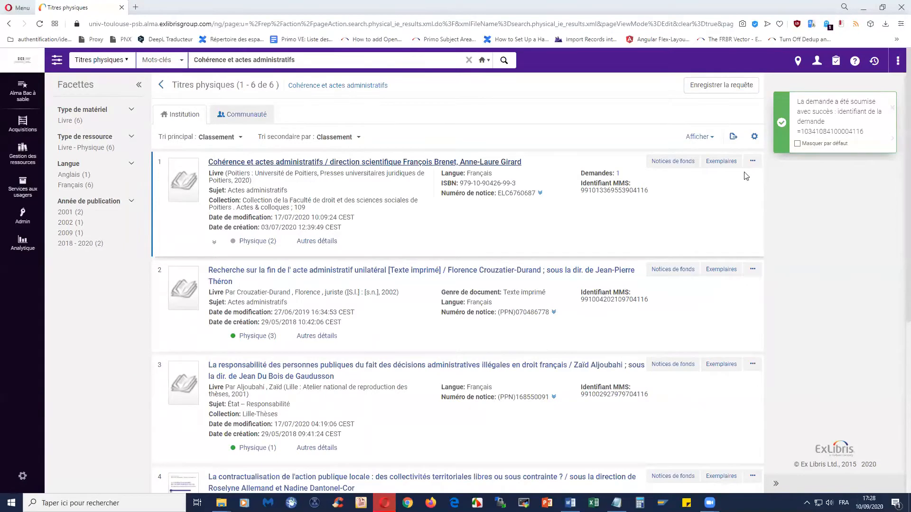
left_click(618, 174)
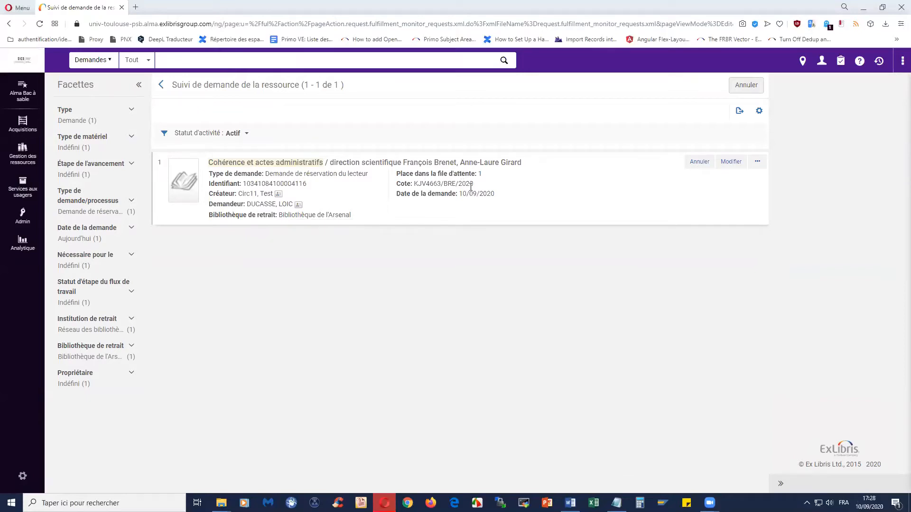
Step: Go back from Suivi de demande de la ressource to the six Titres physiques results
left_click(161, 85)
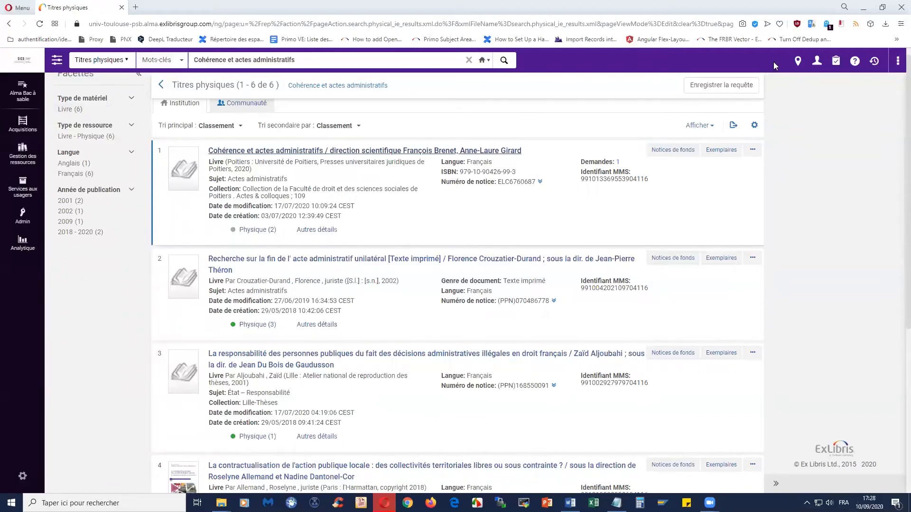
Step: Pick the working location in the physical location settings
left_click(798, 61)
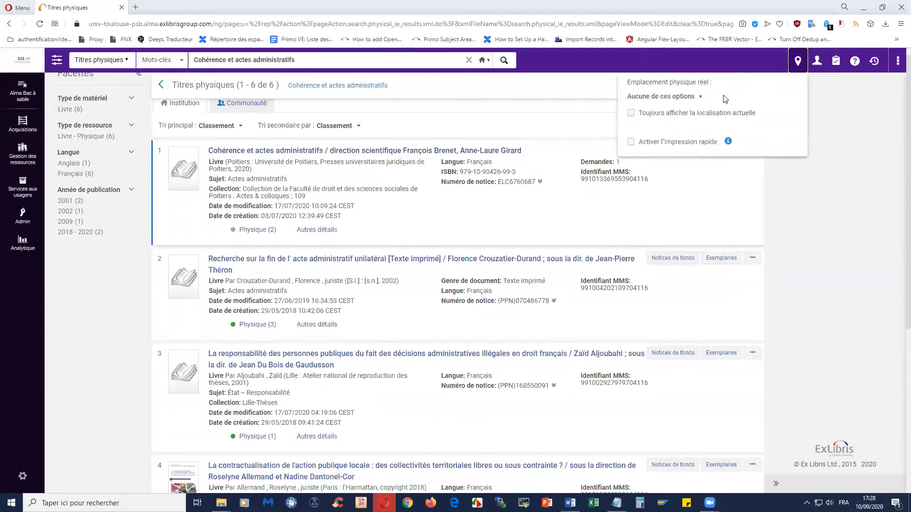
left_click(681, 97)
left_click(674, 159)
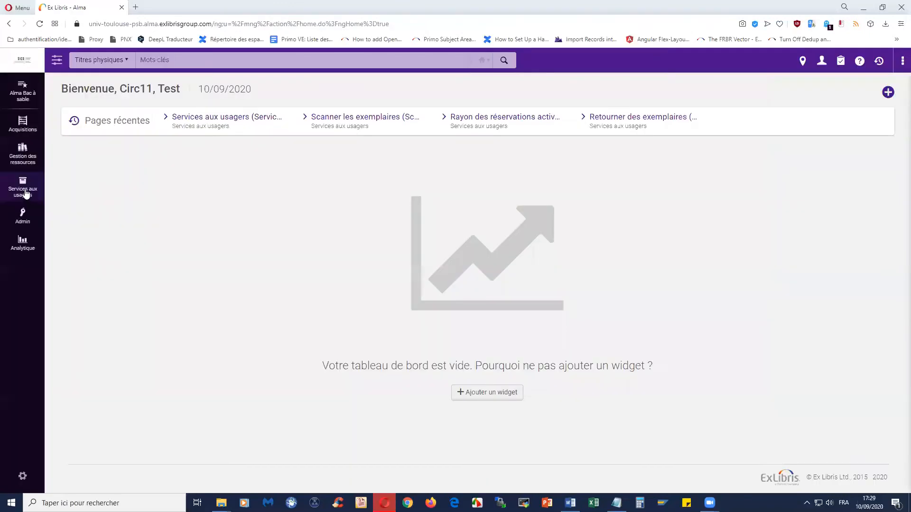
Step: Open Services aux usagers identification and select the requesting patron found by name search
left_click(24, 190)
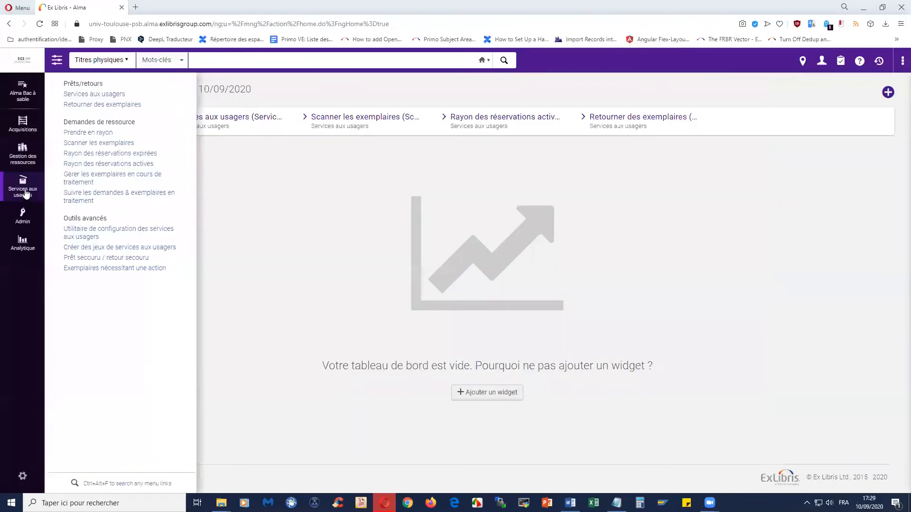
left_click(91, 94)
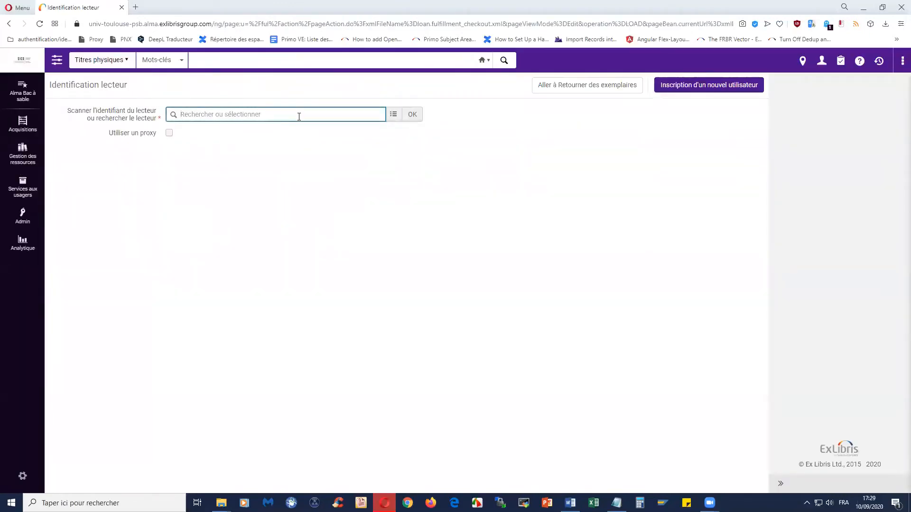
left_click(393, 114)
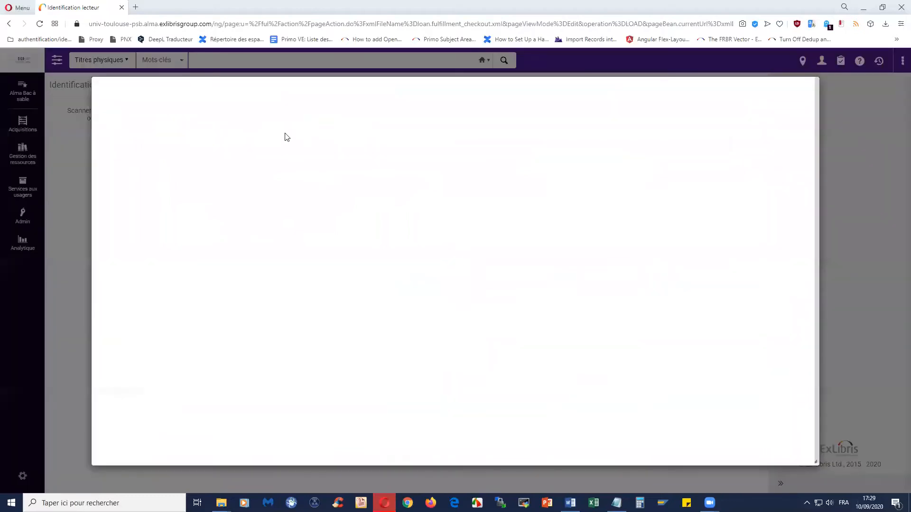
left_click(362, 120)
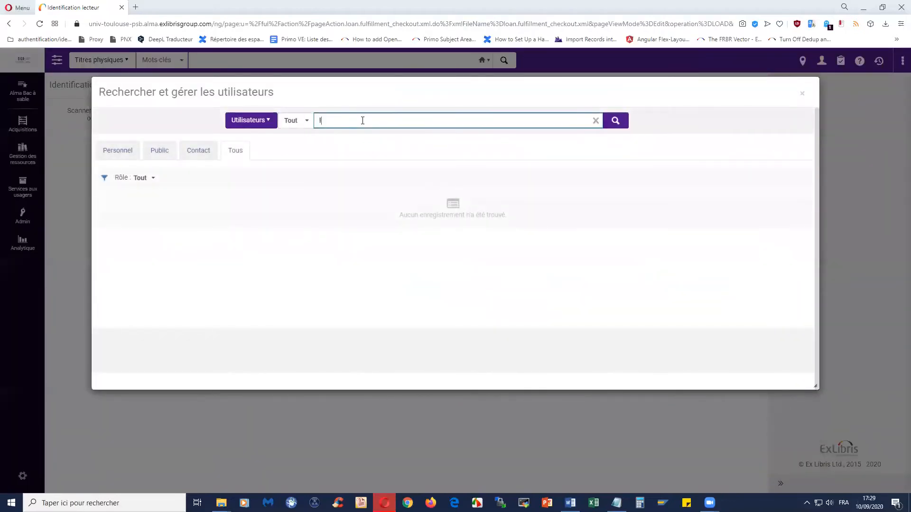
key("Return")
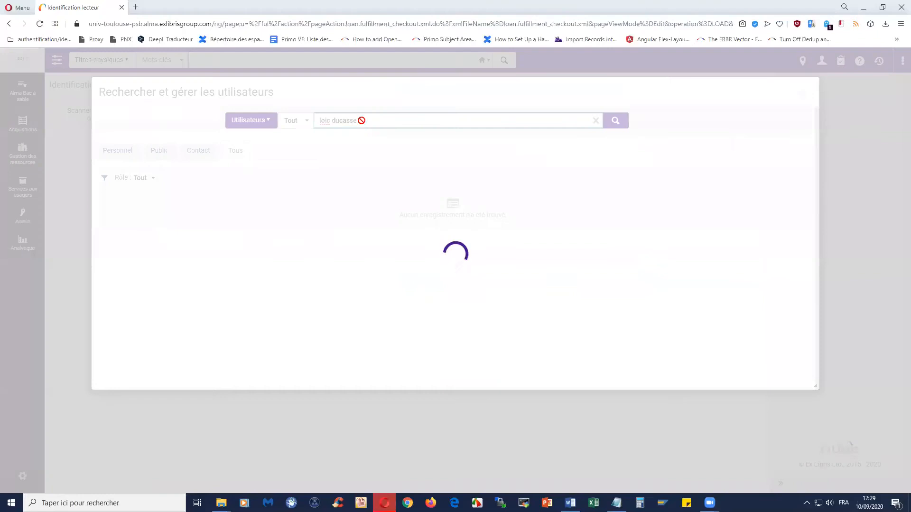
left_click(131, 229)
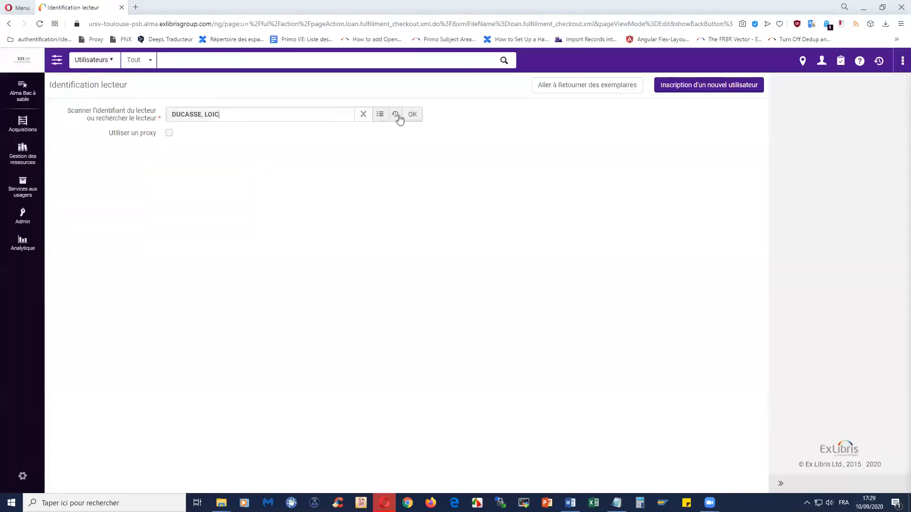
Step: Confirm the reader to load their patron services page with 3 requests listed
left_click(412, 115)
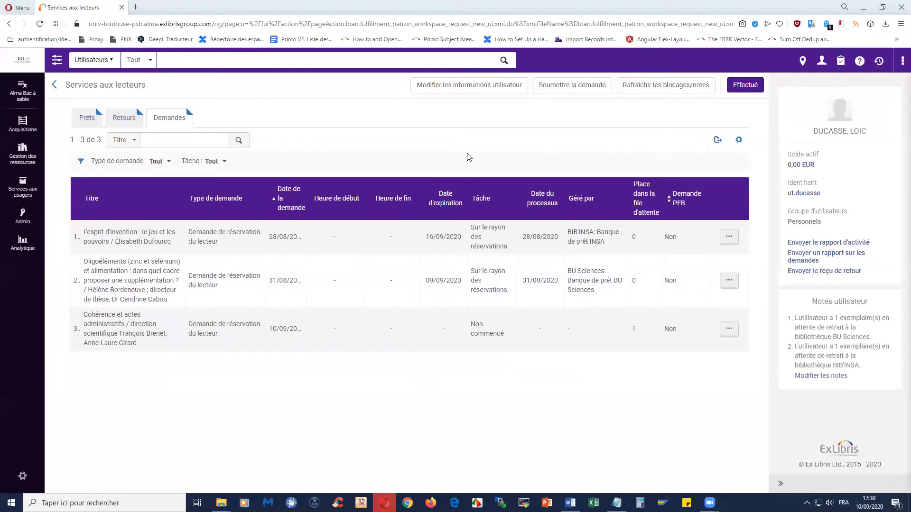
Step: Start a new request for the patron and copy the second title from Notepad
left_click(566, 85)
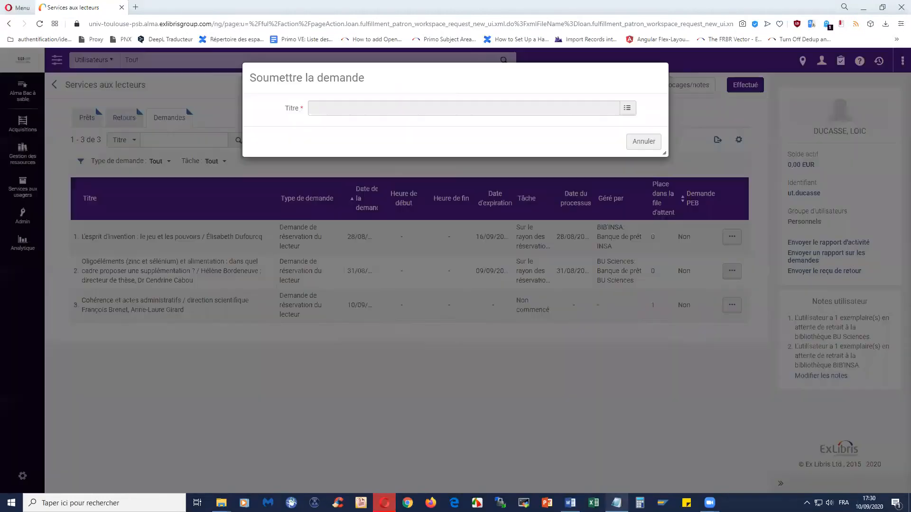
left_click(616, 503)
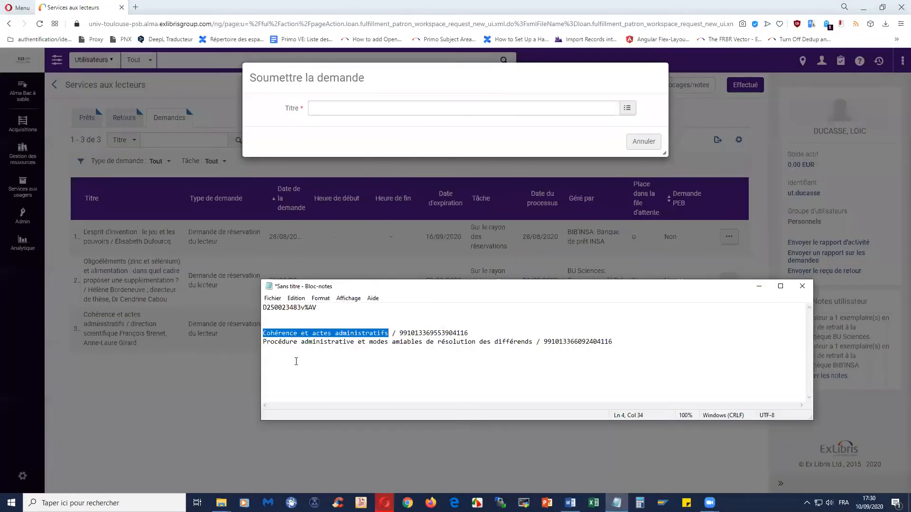
left_click_drag(266, 342, 532, 341)
right_click(522, 344)
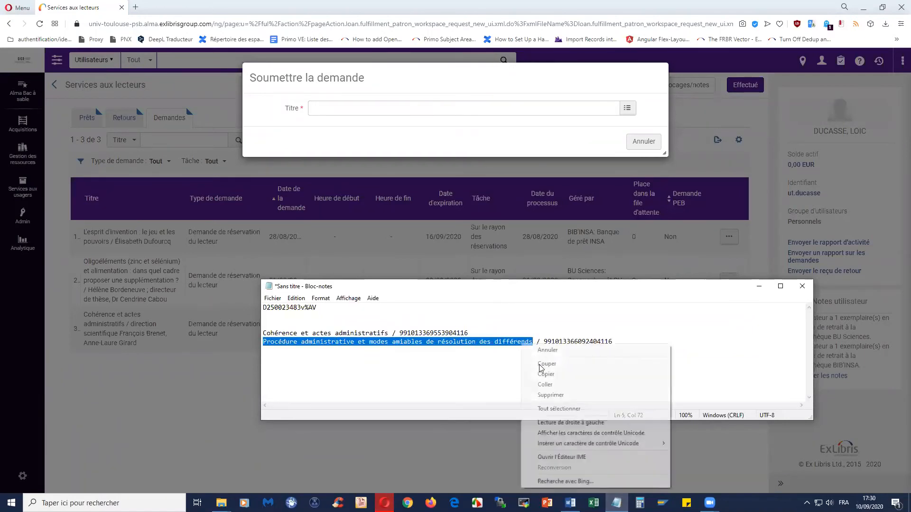
left_click(548, 375)
left_click(759, 286)
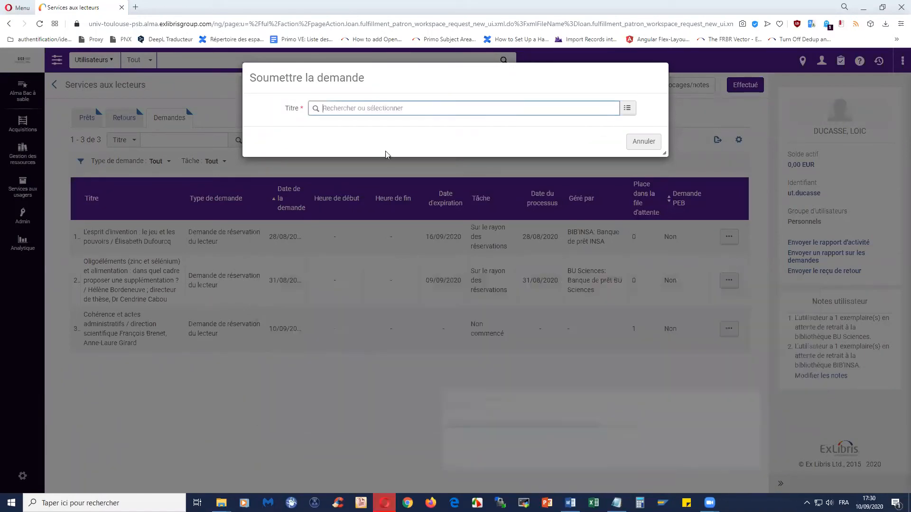
Step: Keyword-search all titles for 'Procédure administrative et modes amiables de résolution des différends'
left_click(628, 112)
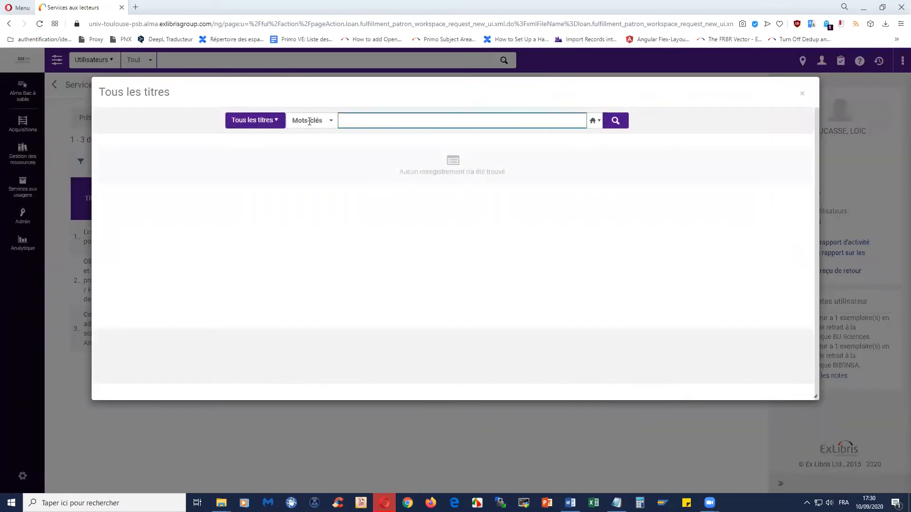
left_click(308, 122)
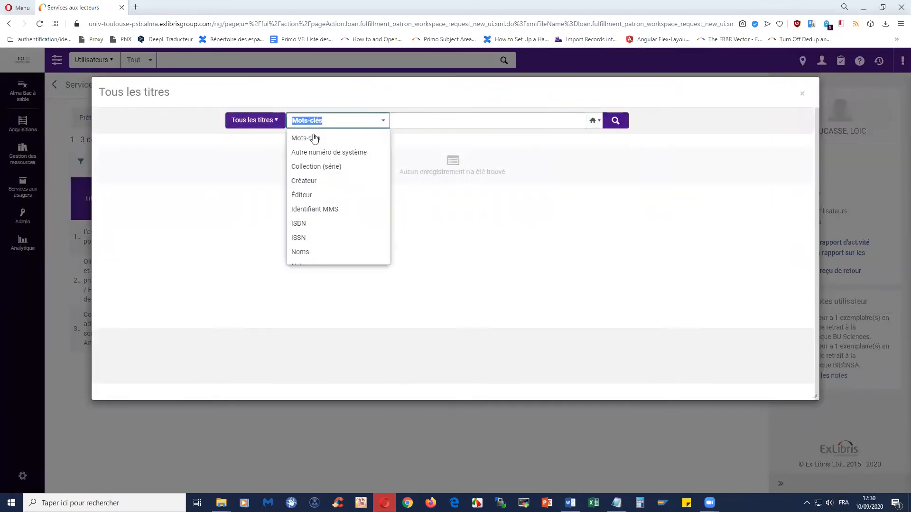
left_click(471, 126)
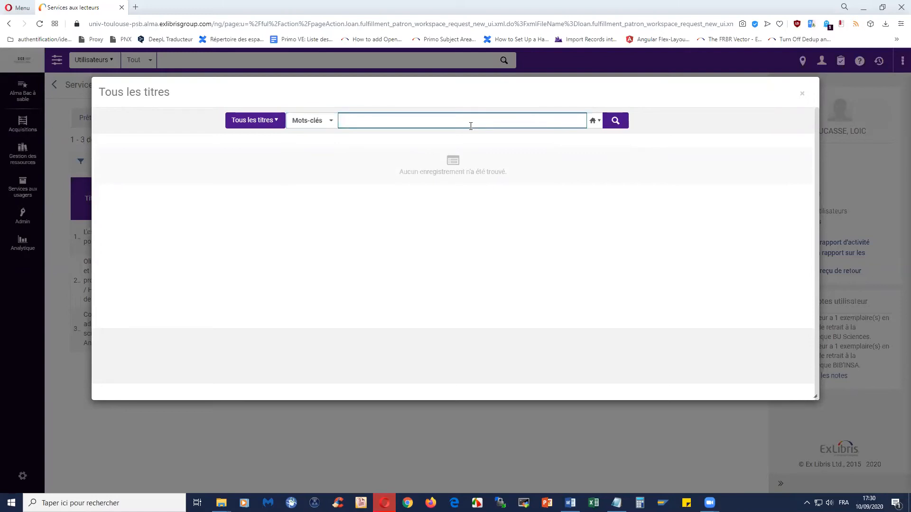
key("ctrl+v")
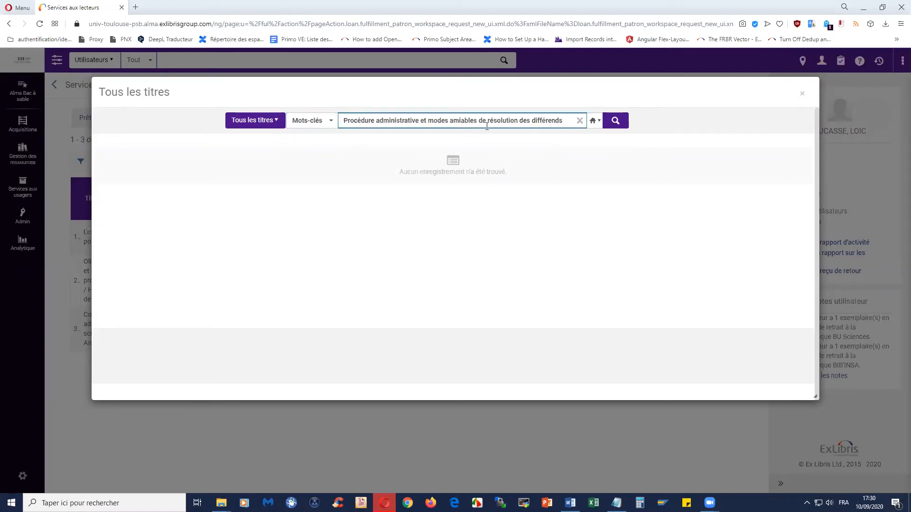
left_click(623, 122)
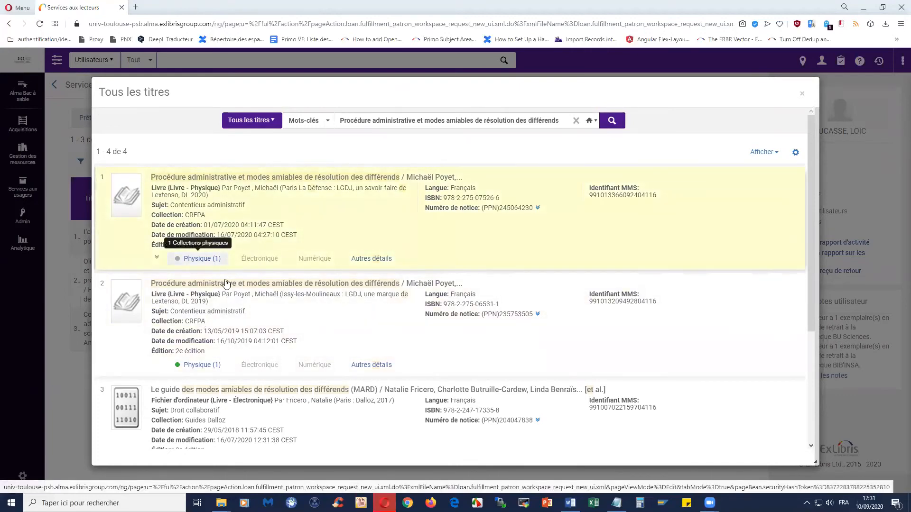
Step: Compare holdings of the 2019 and 2020 editions, then choose the 2020 third edition as the title
left_click(198, 365)
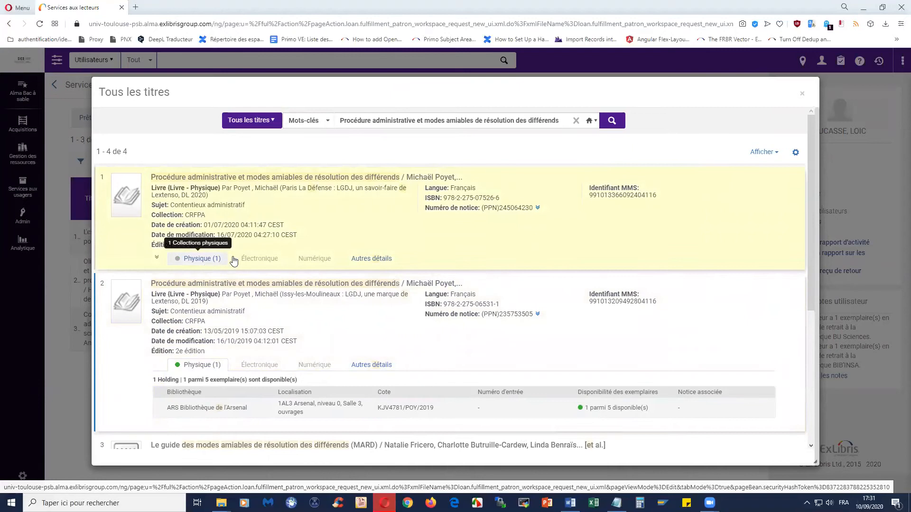
left_click(209, 262)
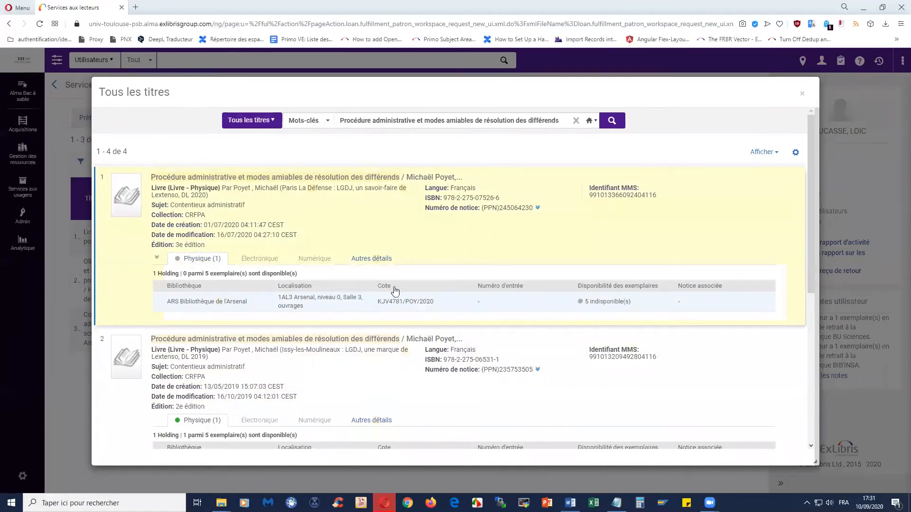
left_click(290, 179)
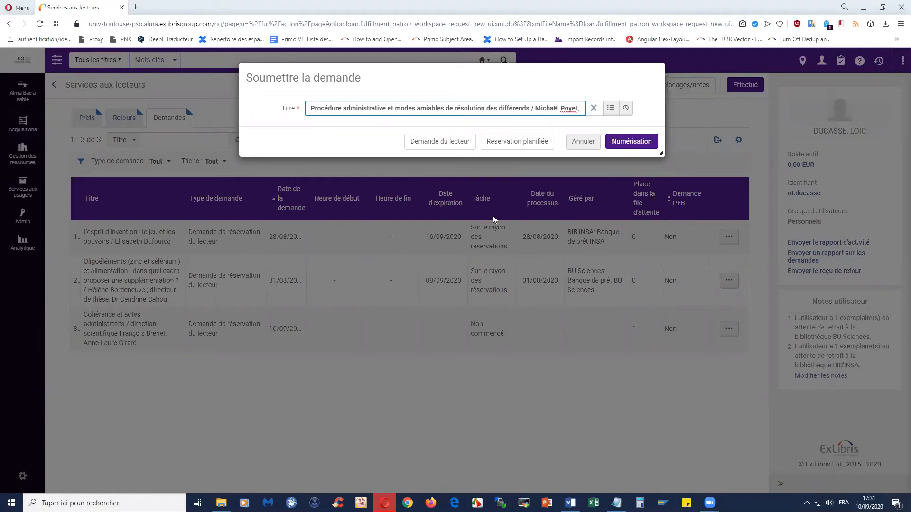
Step: Submit the patron hold request with pickup at Toulouse 1 Capitole: Bibliothèque de l'Arsenal
left_click(451, 148)
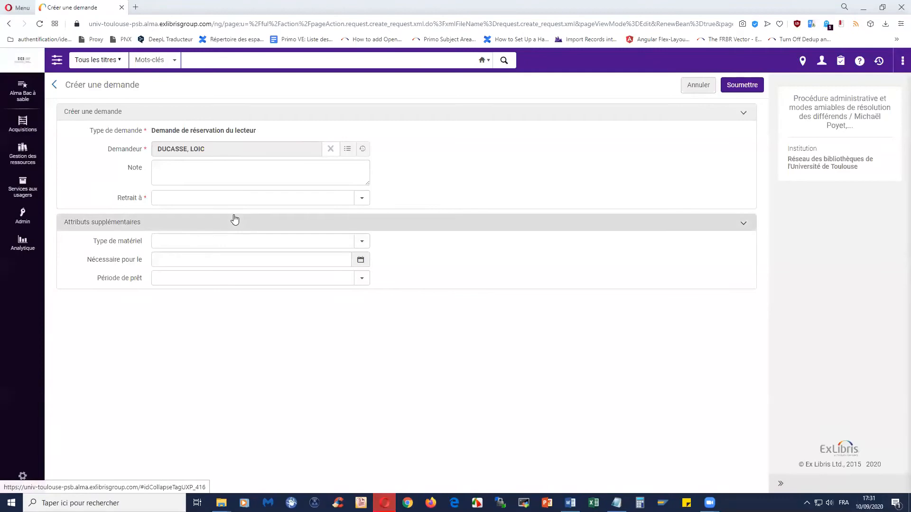
left_click(362, 201)
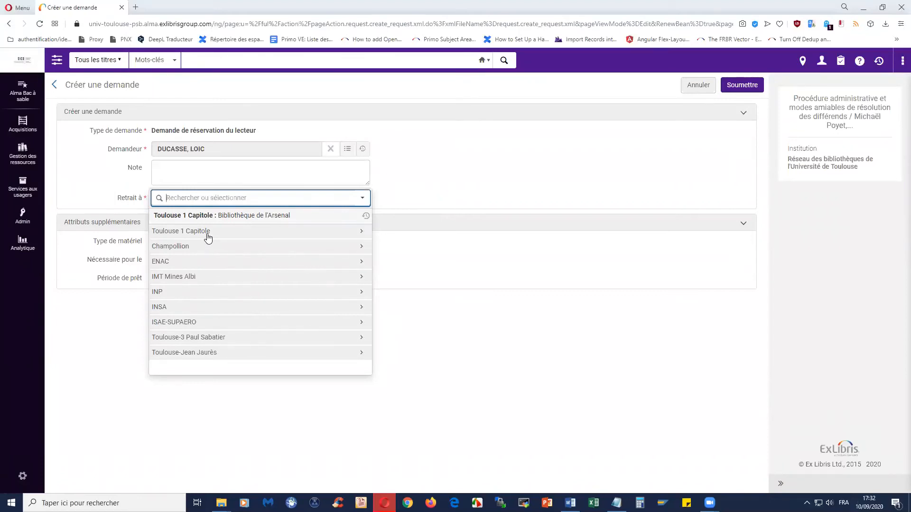
left_click(230, 235)
left_click(243, 230)
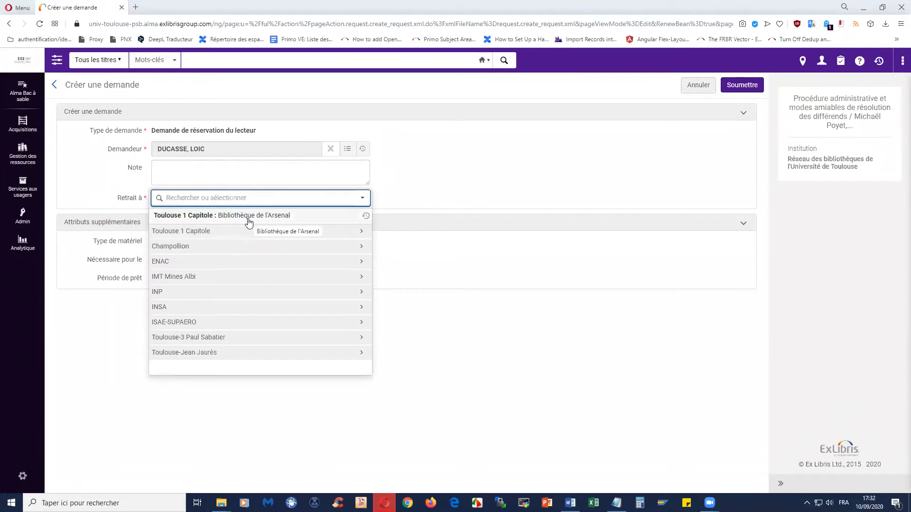
left_click(248, 219)
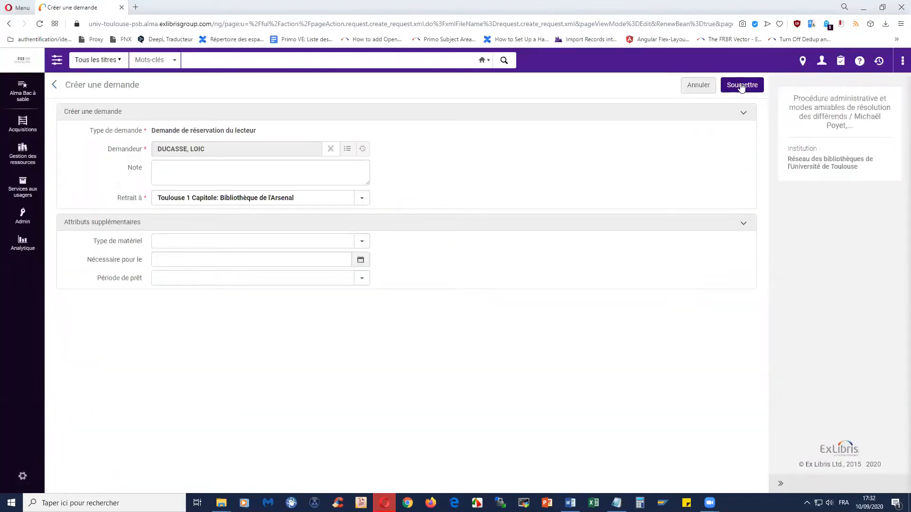
left_click(741, 85)
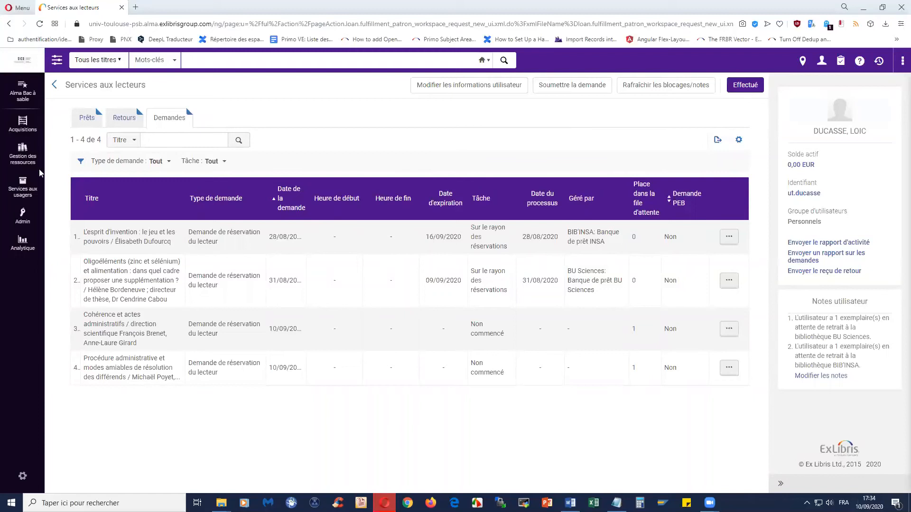
Step: After reviewing the four requests, open the Services aux usagers menu in the sidebar
left_click(25, 192)
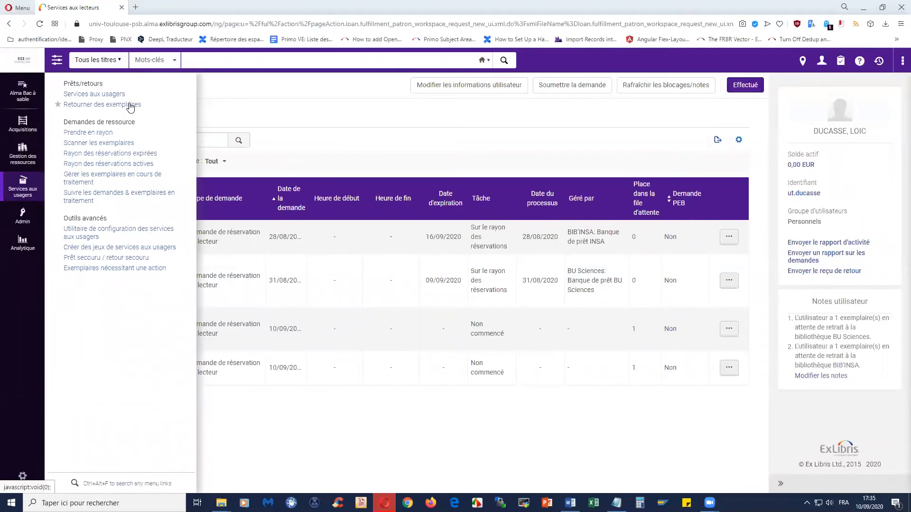
left_click(131, 105)
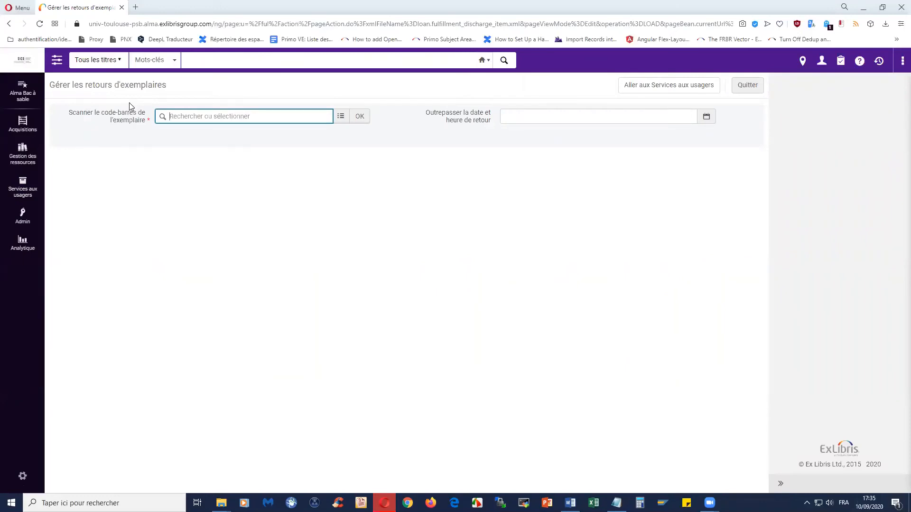
type("1088778591")
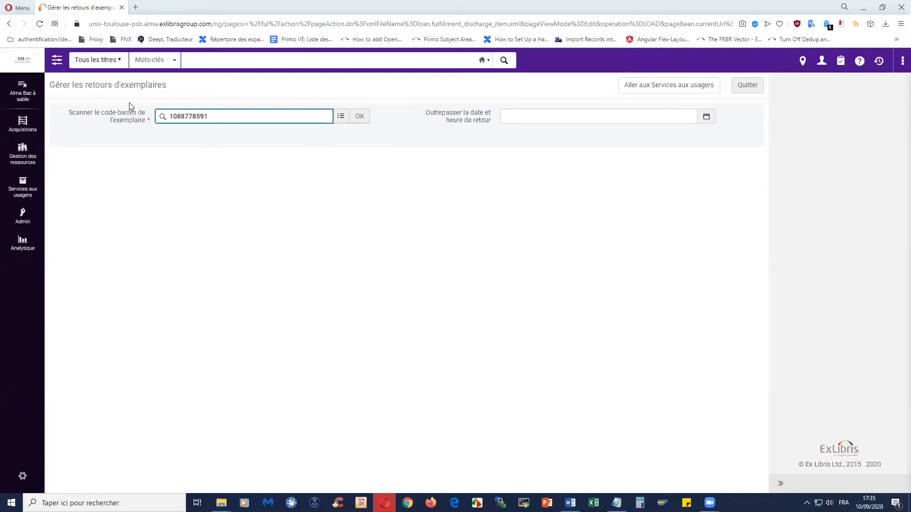
left_click(360, 116)
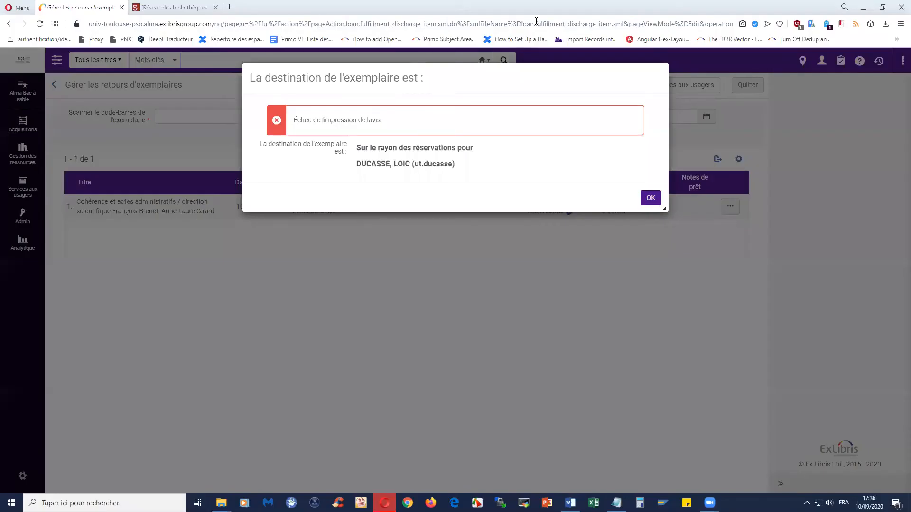
Step: Acknowledge the hold-shelf destination notice for the returned item, then reopen the Services aux usagers menu
left_click(651, 198)
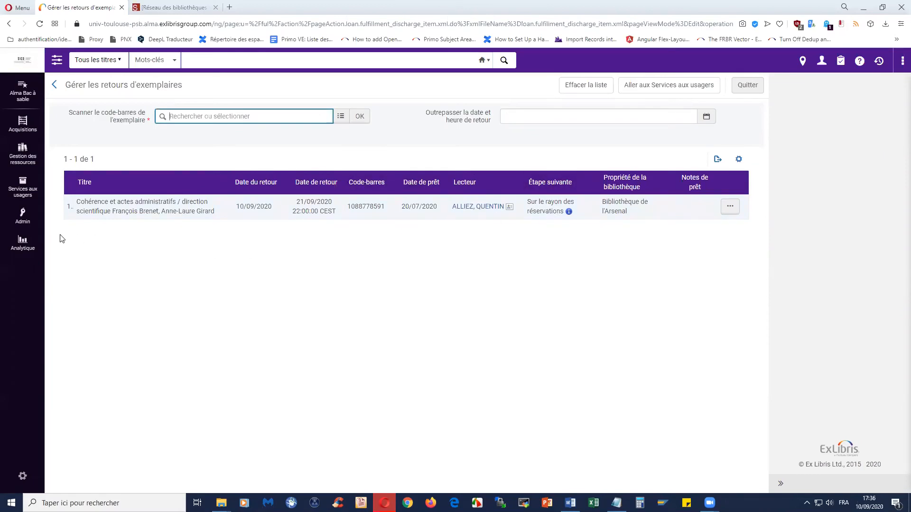
left_click(22, 191)
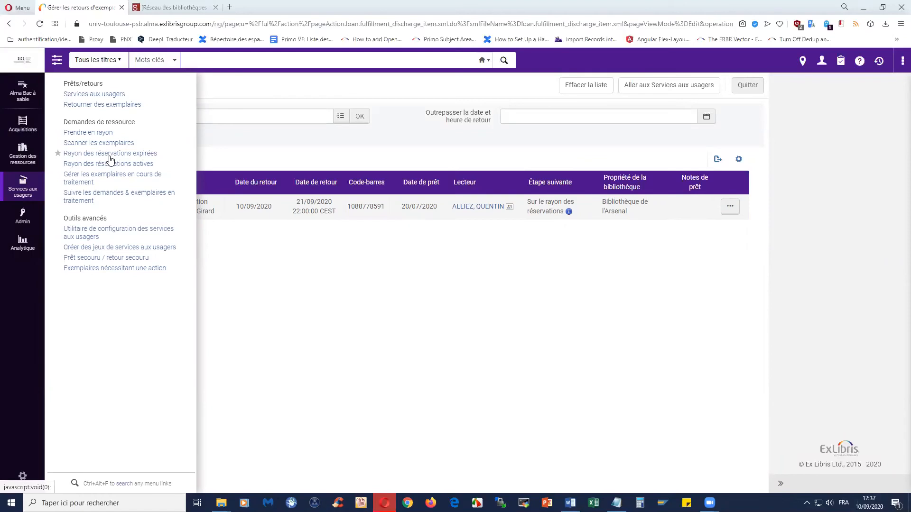
Step: View the active hold shelf list and check the patron's pickup notification email
left_click(114, 164)
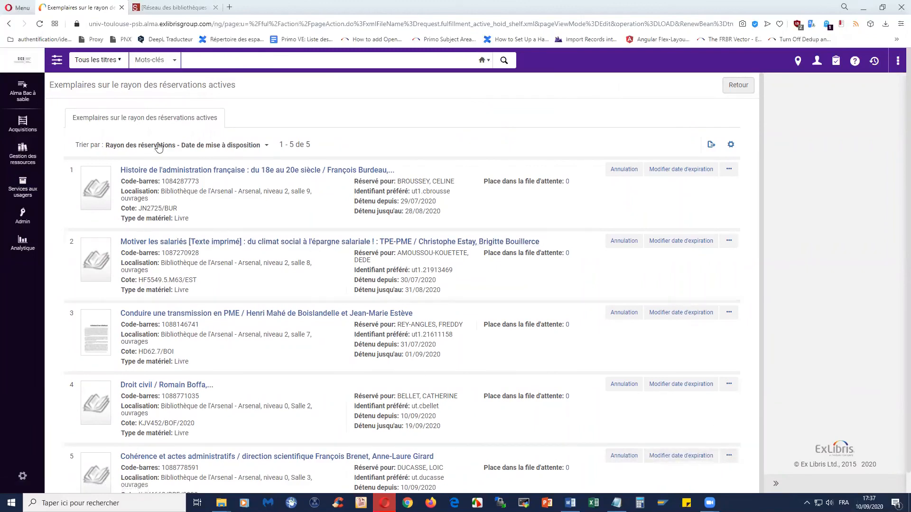
left_click(166, 8)
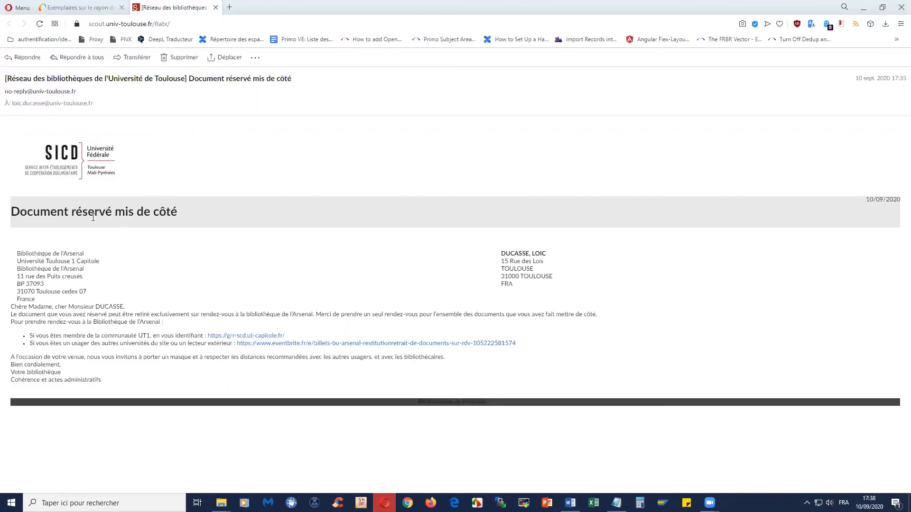
left_click(89, 7)
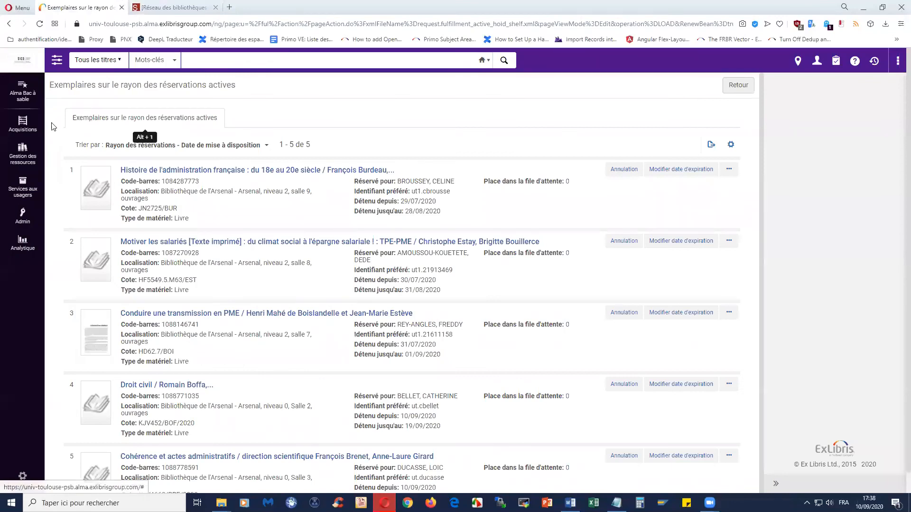
left_click(20, 190)
left_click(79, 94)
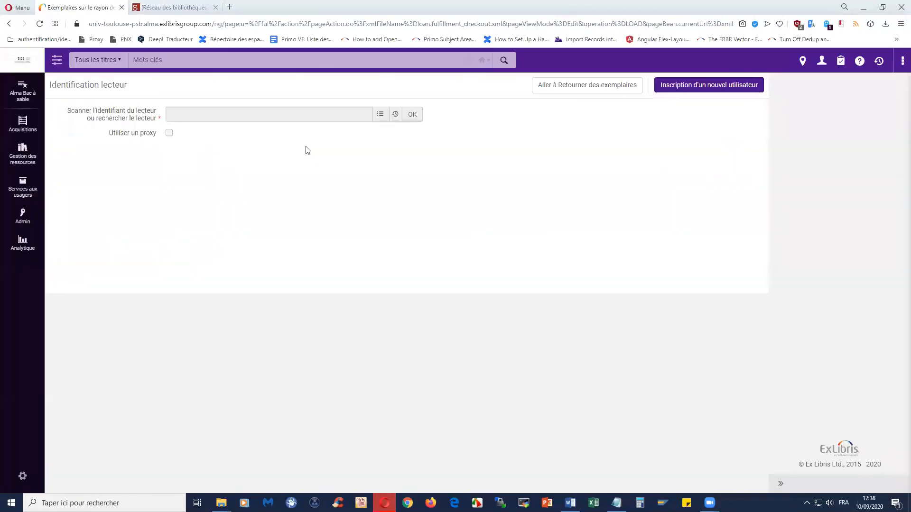
left_click(396, 115)
left_click(372, 150)
left_click(406, 118)
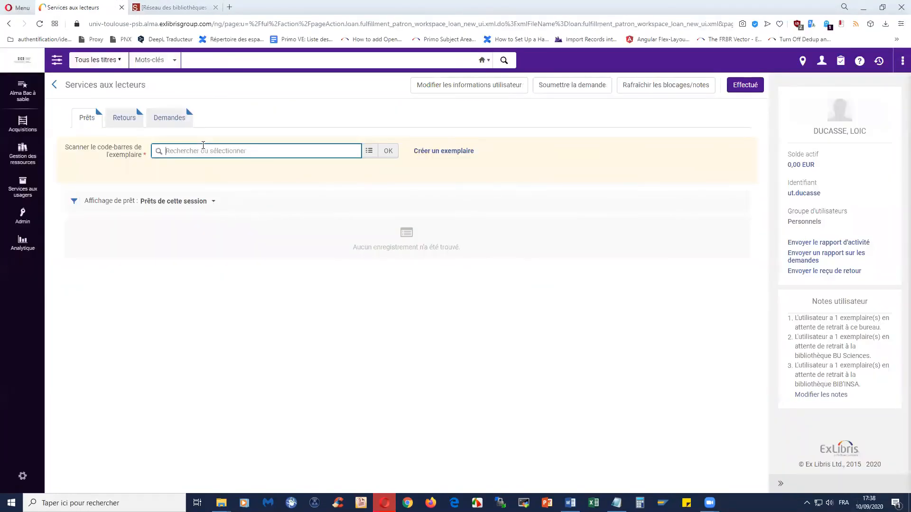
type("1088778591")
key("Return")
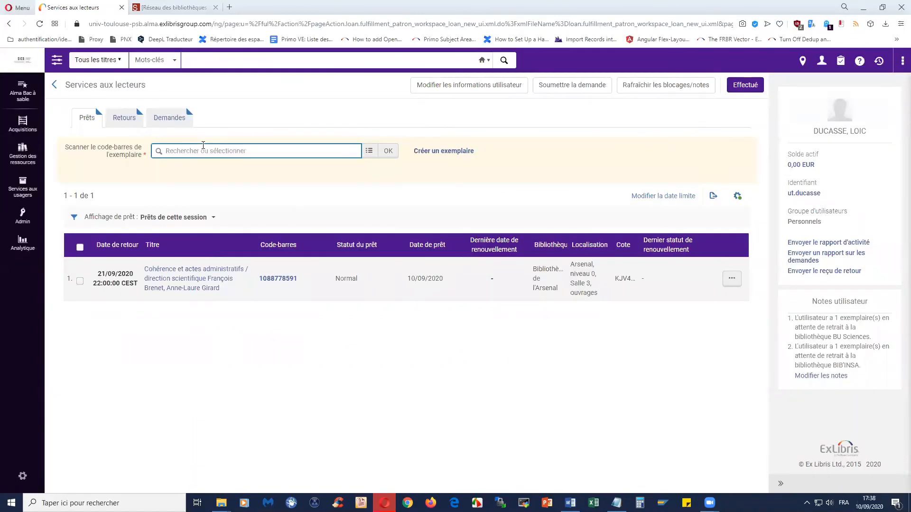
left_click(23, 188)
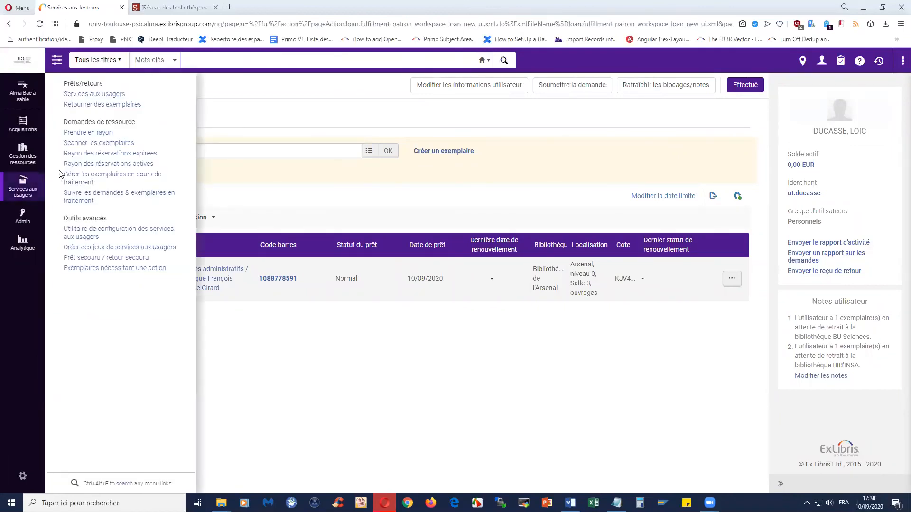
Step: Check the active hold shelf list now holds four items, then reopen the Services aux usagers menu
left_click(99, 165)
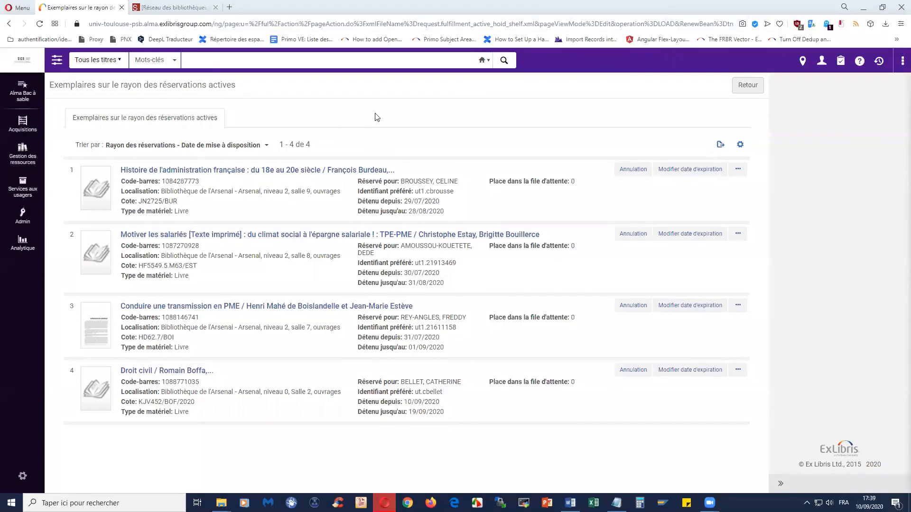
left_click(23, 188)
left_click(97, 107)
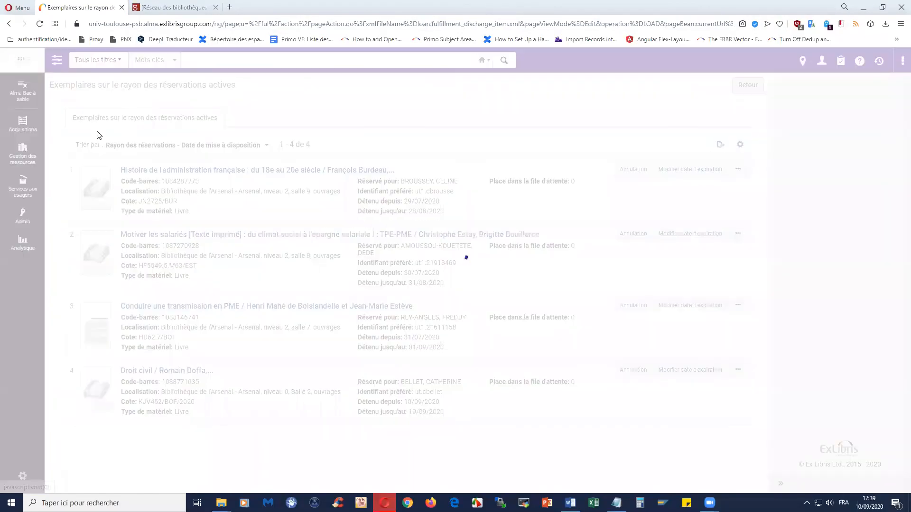
type("1088771356")
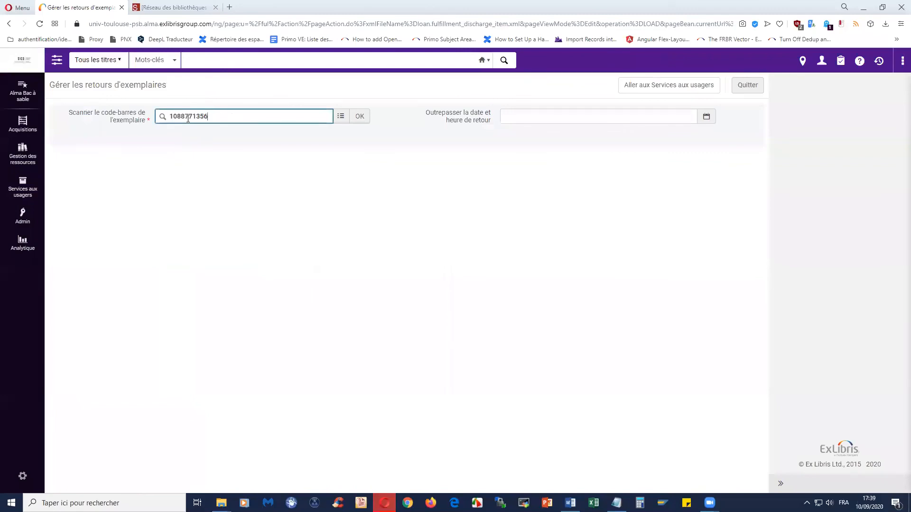
key("Return")
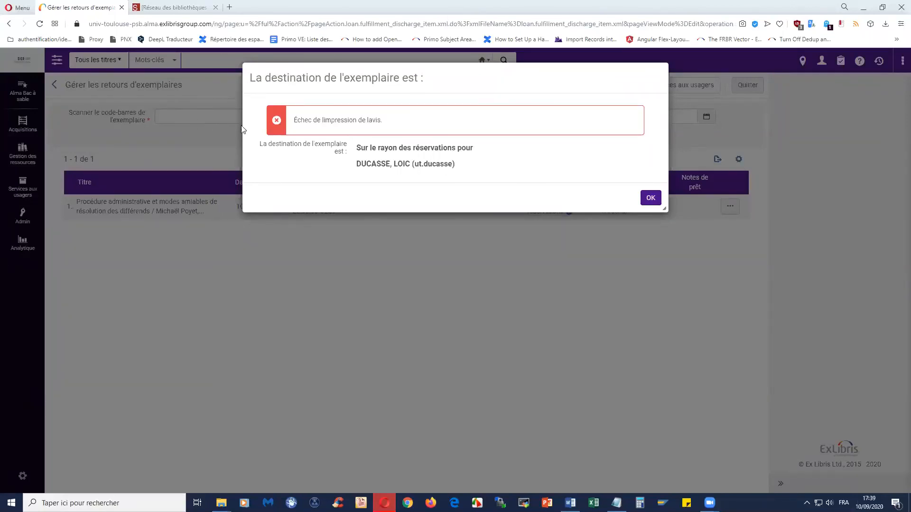
left_click_drag(294, 120, 423, 126)
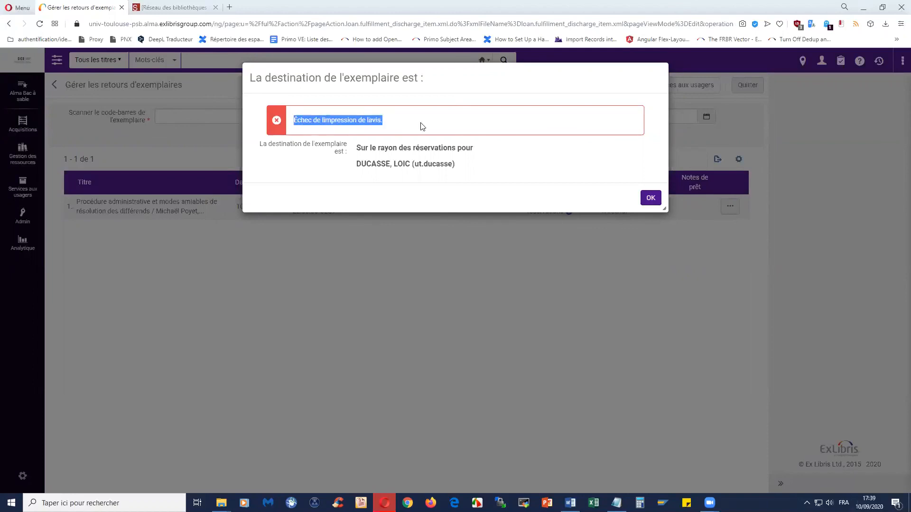
left_click(501, 152)
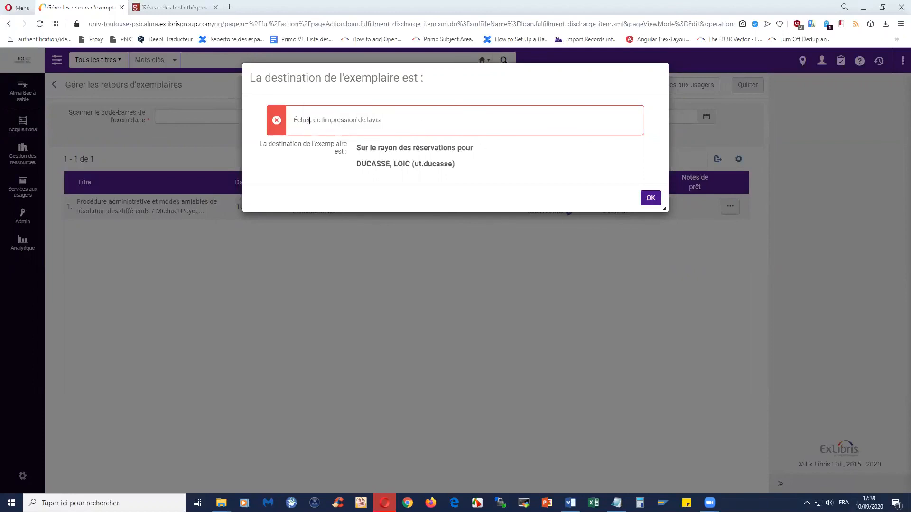
left_click(651, 199)
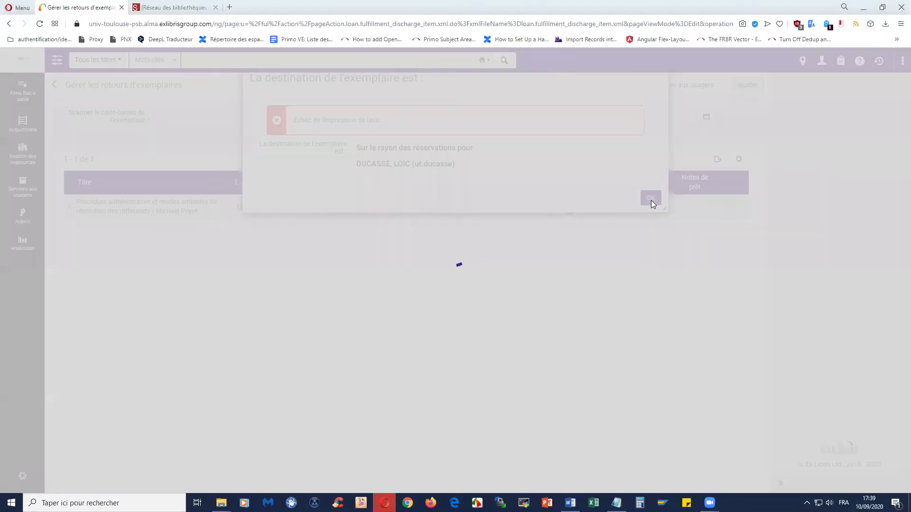